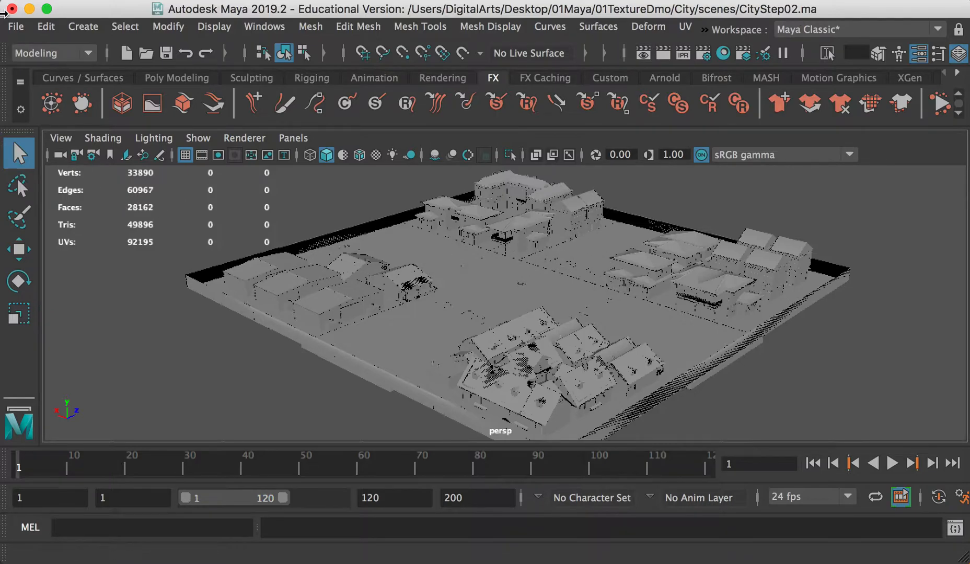
Step: Set the current project to the City folder inside 01TextureDmo
{"action": "left_click", "coordinate": [16, 26]}
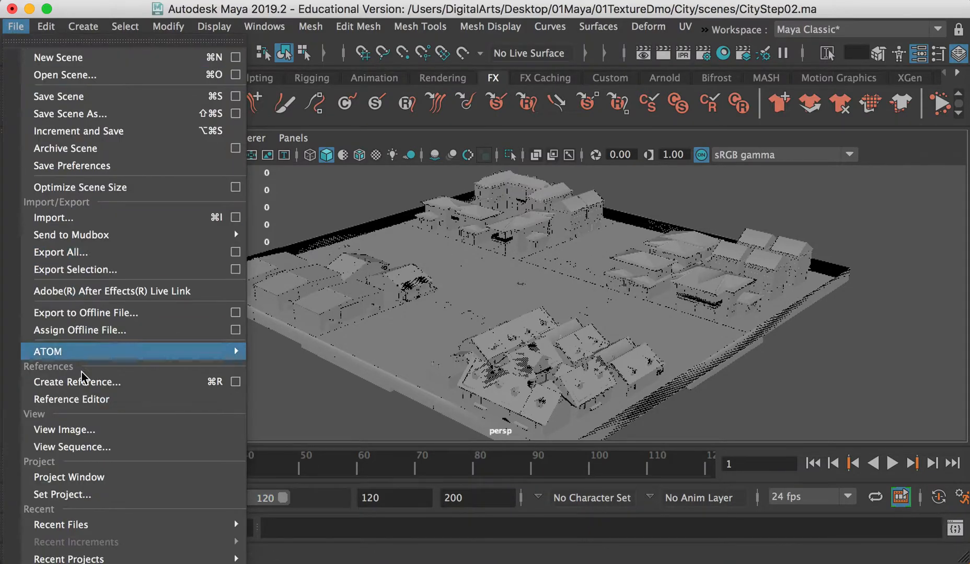
{"action": "left_click", "coordinate": [81, 494]}
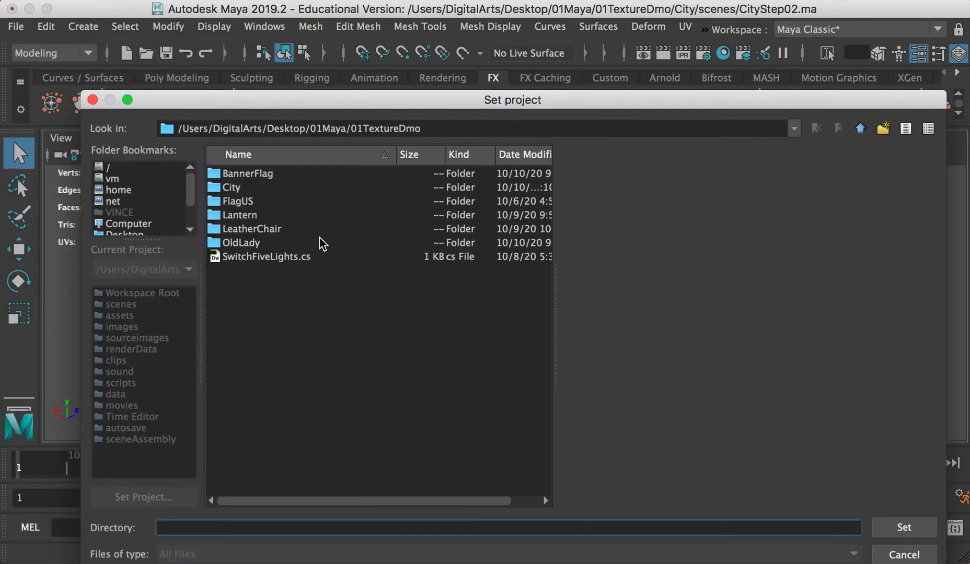
{"action": "left_click", "coordinate": [229, 188]}
{"action": "double_click", "coordinate": [230, 190]}
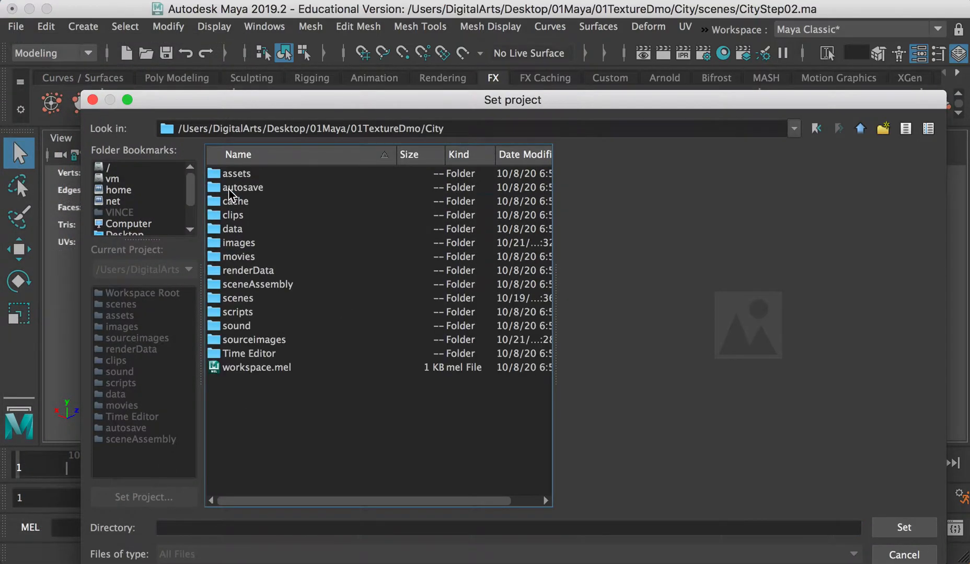
{"action": "double_click", "coordinate": [433, 129]}
{"action": "key", "text": "BackSpace"}
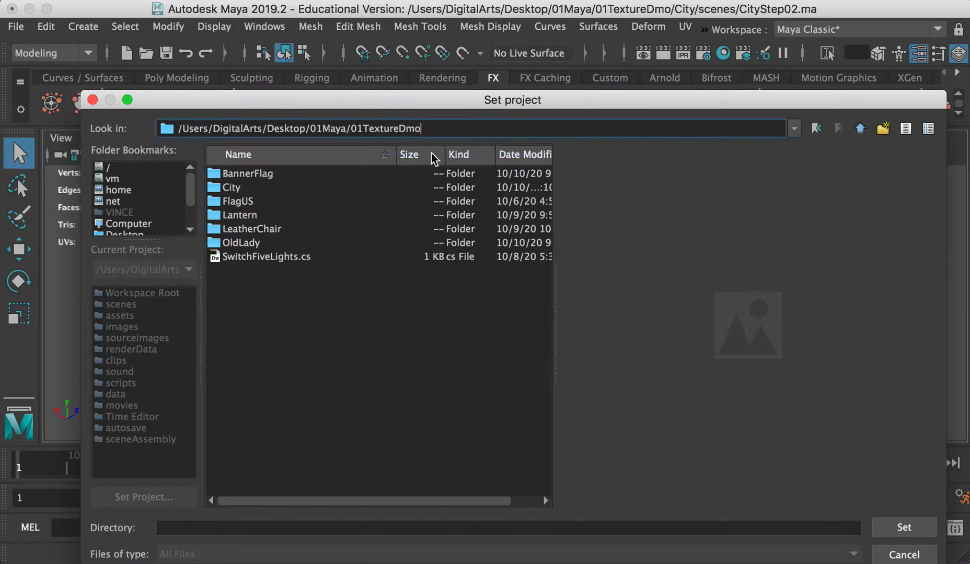
{"action": "left_click", "coordinate": [229, 189]}
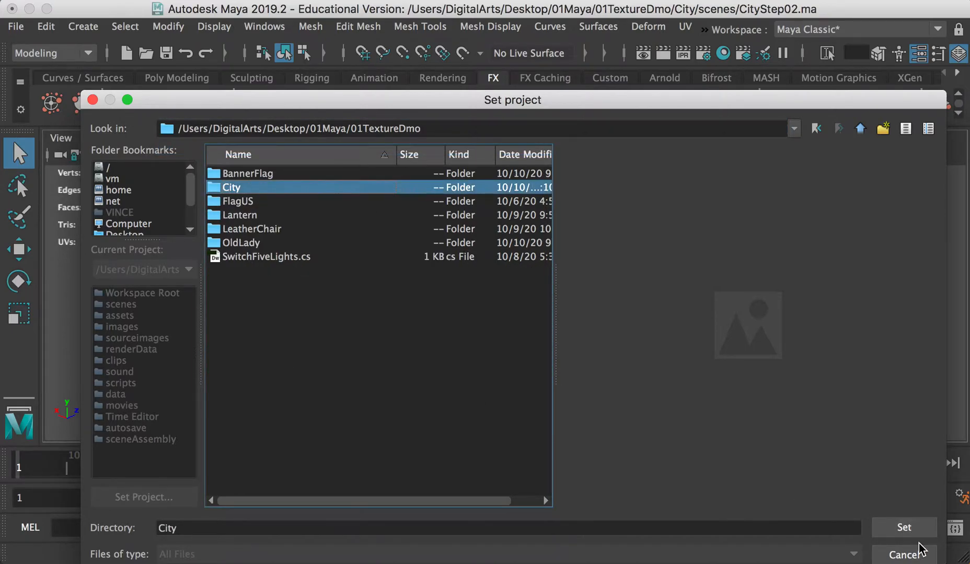
{"action": "left_click", "coordinate": [901, 527]}
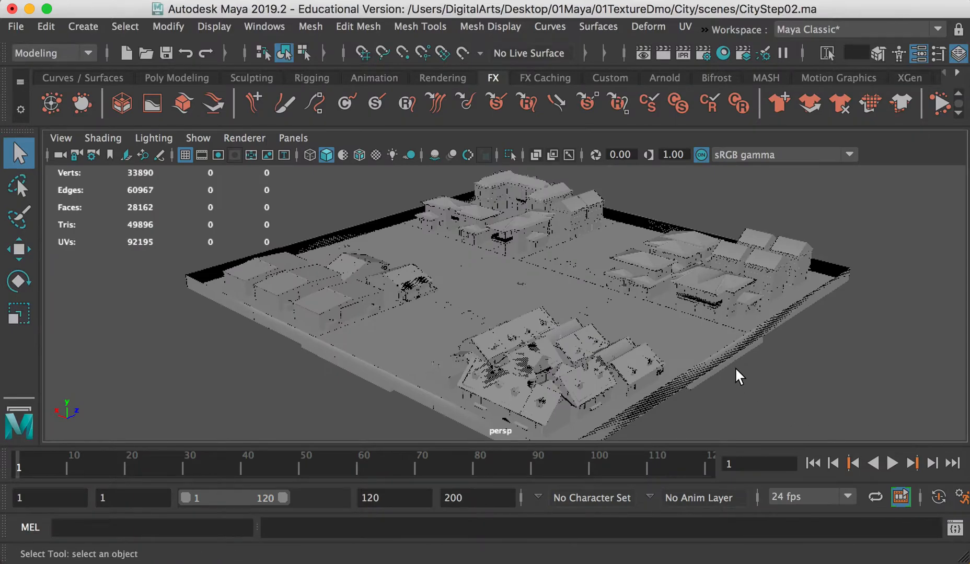
Step: Turn on textured display and reopen CityStep02.ma from the City project's scenes folder in Finder
{"action": "key", "text": "6"}
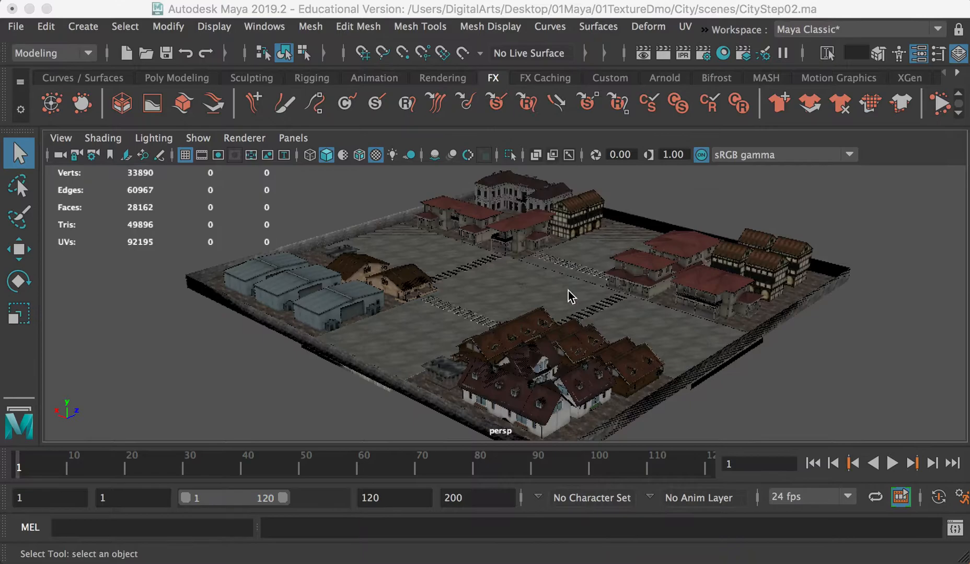
{"action": "key", "text": "super+Tab"}
{"action": "left_click", "coordinate": [705, 363]}
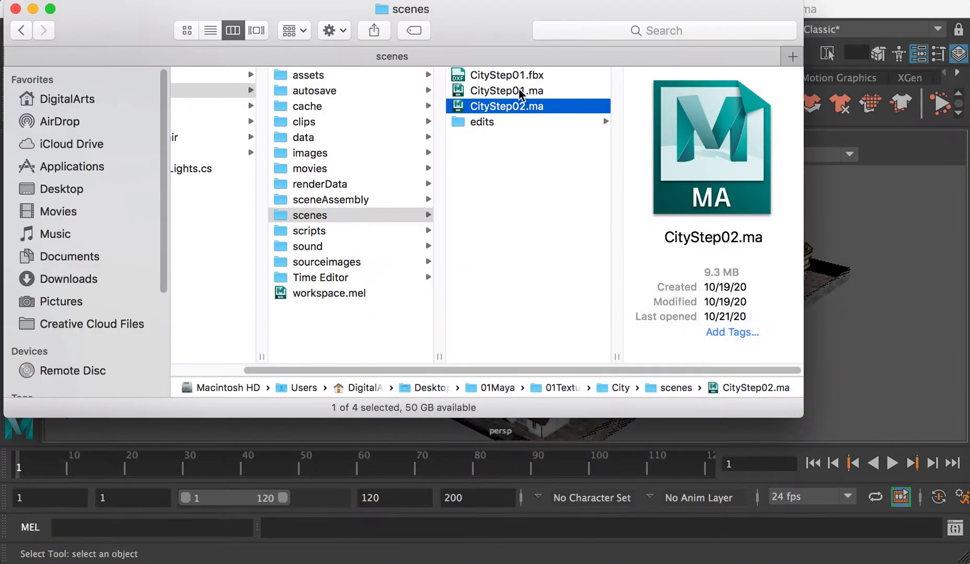
{"action": "double_click", "coordinate": [515, 105]}
{"action": "left_click", "coordinate": [621, 390]}
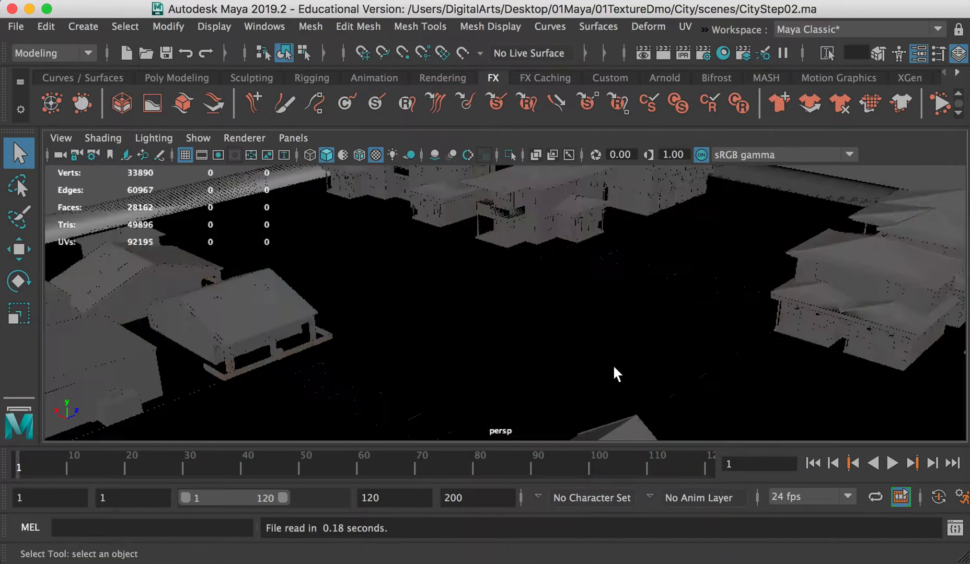
Step: Create a Camera, Aim and Up rig in the city scene
{"action": "scroll", "coordinate": [586, 297], "scroll_direction": "down", "scroll_amount": 10}
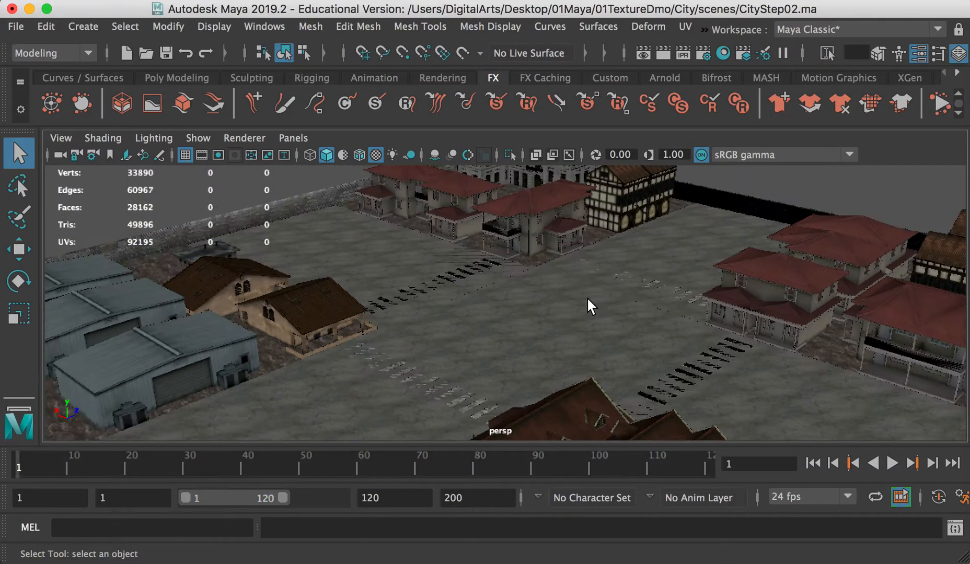
{"action": "scroll", "coordinate": [588, 298], "scroll_direction": "down", "scroll_amount": 5}
{"action": "scroll", "coordinate": [590, 267], "scroll_direction": "up", "scroll_amount": 3}
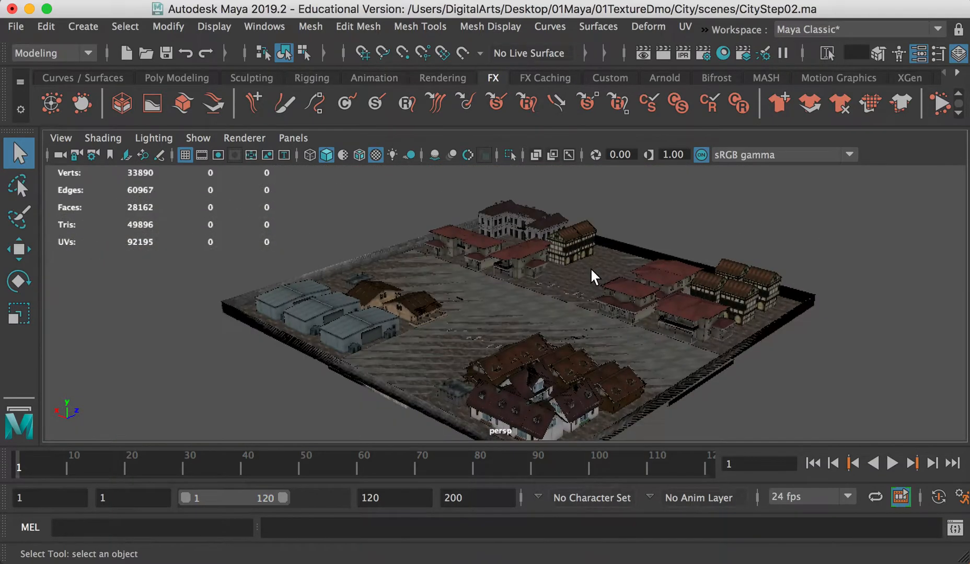
{"action": "left_click_drag", "start_coordinate": [543, 306], "coordinate": [519, 427], "text": "alt"}
{"action": "right_click_drag", "start_coordinate": [455, 331], "coordinate": [502, 440], "text": "alt"}
{"action": "left_click_drag", "start_coordinate": [553, 320], "coordinate": [489, 379], "text": "alt"}
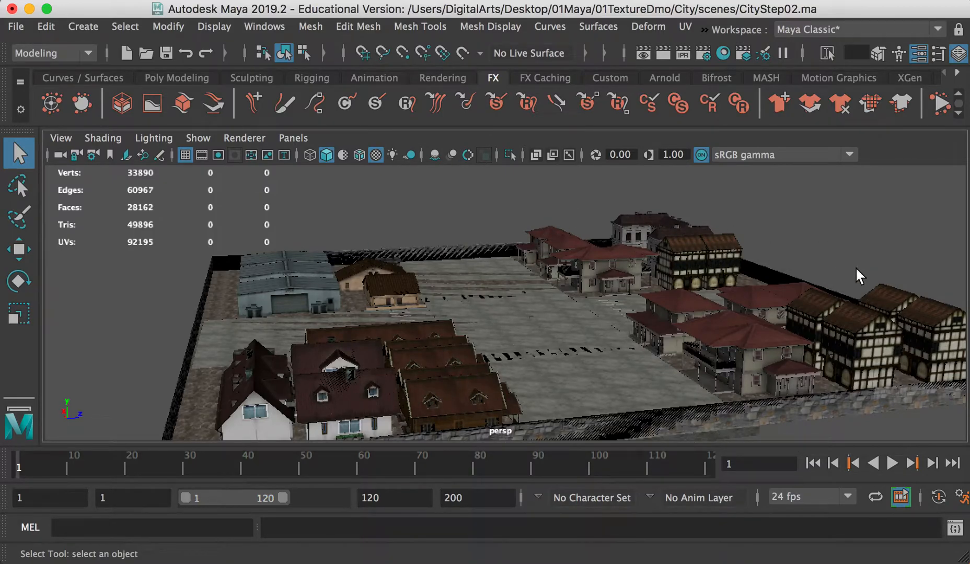
{"action": "left_click_drag", "start_coordinate": [699, 372], "coordinate": [518, 340], "text": "alt"}
{"action": "left_click", "coordinate": [82, 26]}
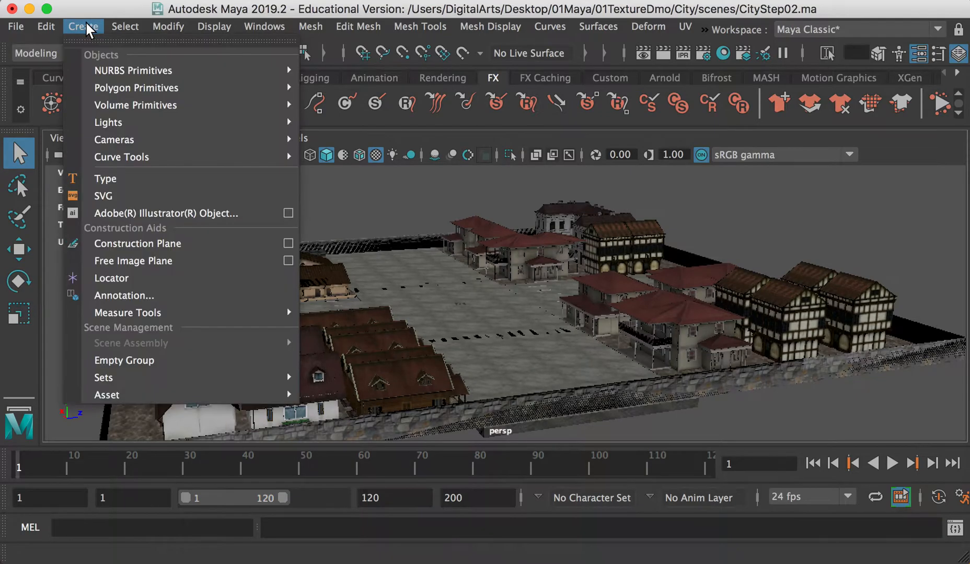
{"action": "mouse_move", "coordinate": [285, 140]}
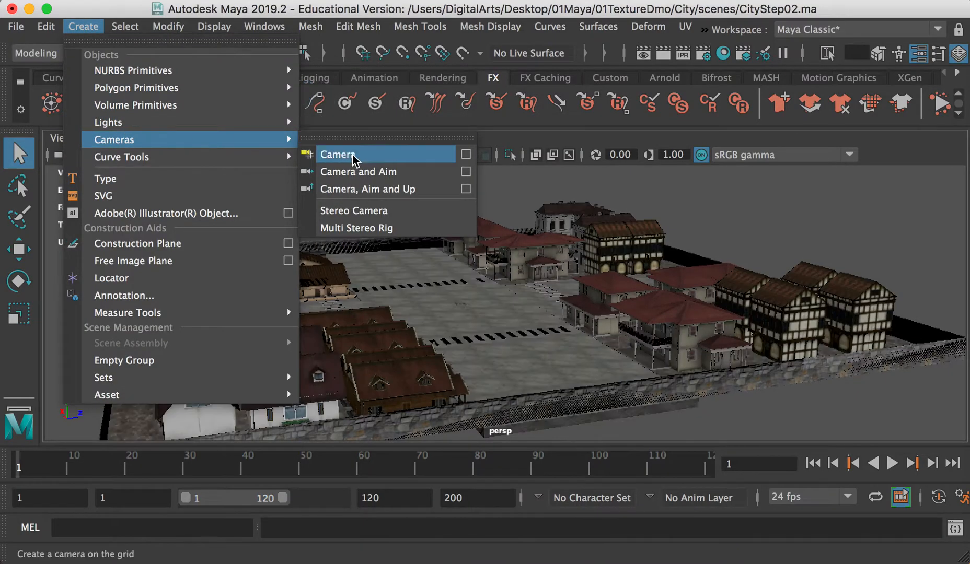
{"action": "left_click", "coordinate": [411, 193]}
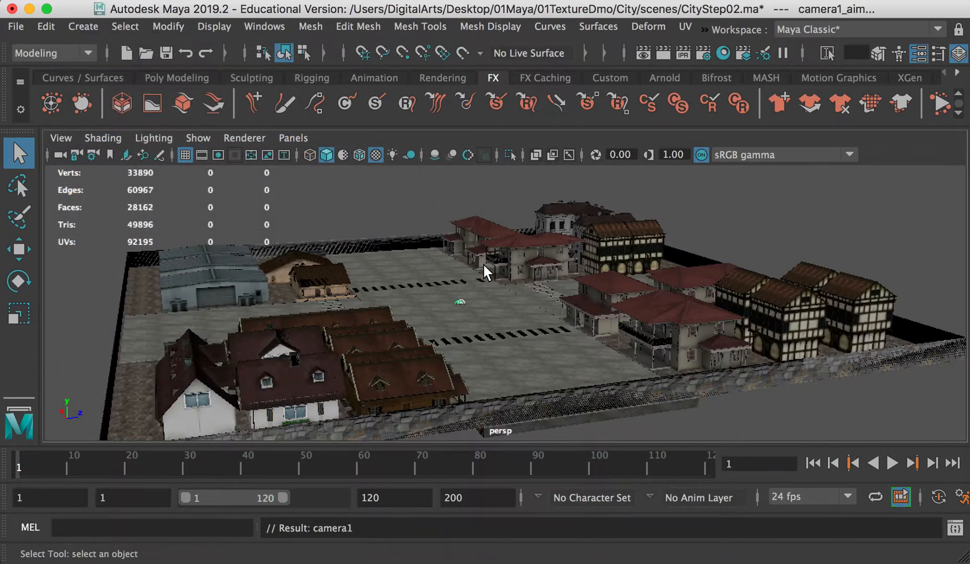
Step: Try raising the camera with its aim and up controls by about 95 cm, and undo the move
{"action": "key", "text": "w"}
{"action": "left_click_drag", "start_coordinate": [455, 255], "coordinate": [453, 210]}
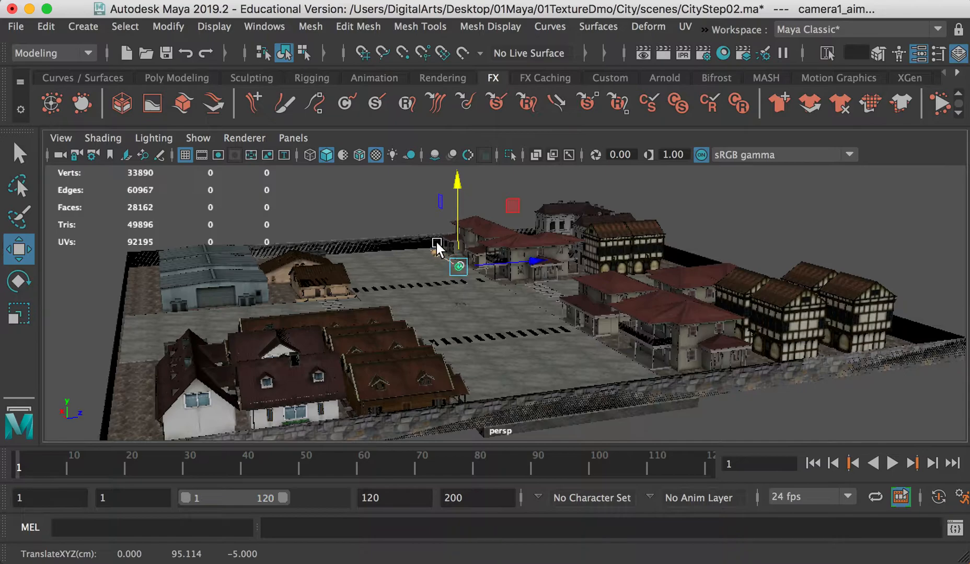
{"action": "key", "text": "z"}
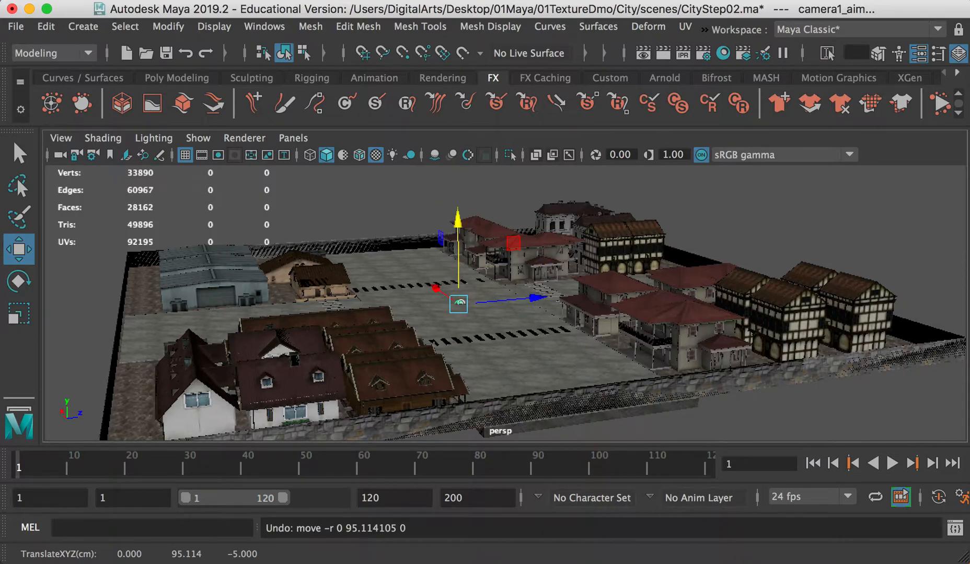
Step: Select the whole camera1_group in the Outliner and raise it to about 208 cm on the Y axis
{"action": "left_click_drag", "start_coordinate": [966, 128], "coordinate": [781, 122]}
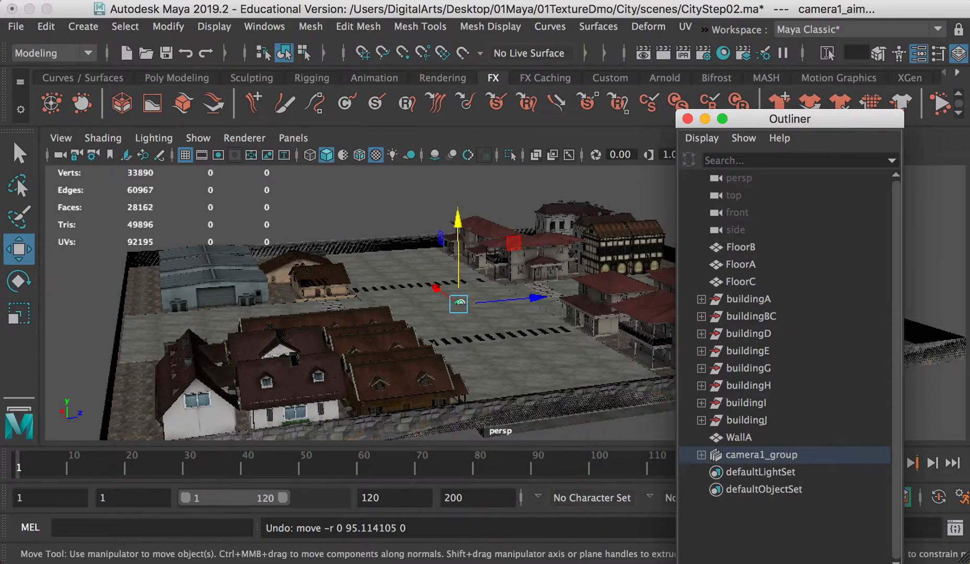
{"action": "left_click", "coordinate": [701, 456]}
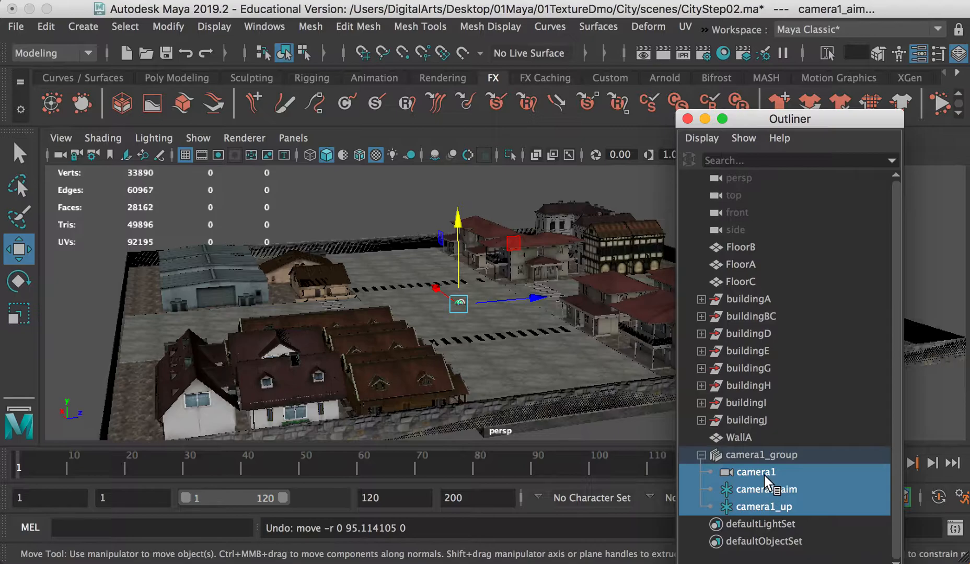
{"action": "left_click", "coordinate": [742, 437]}
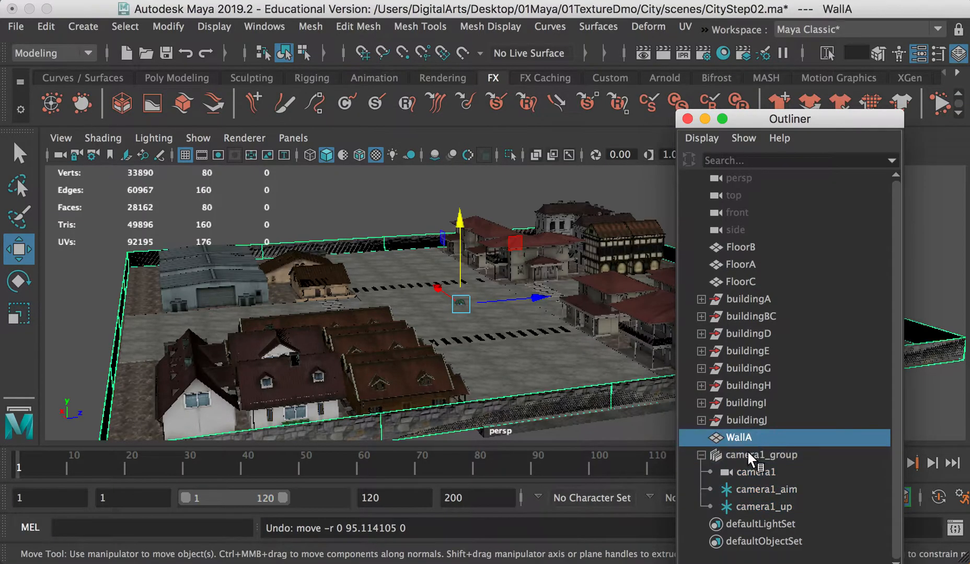
{"action": "left_click", "coordinate": [754, 456]}
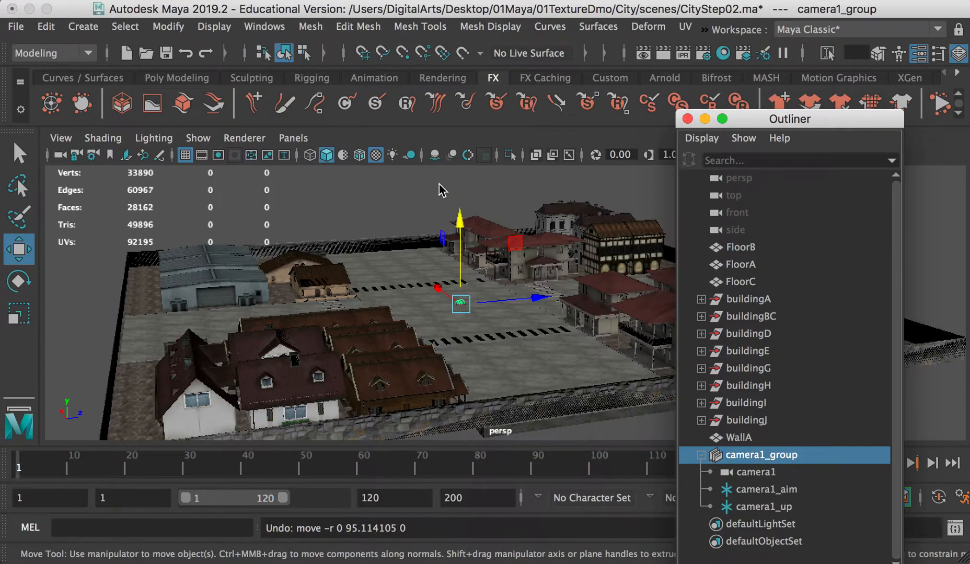
{"action": "left_click_drag", "start_coordinate": [460, 237], "coordinate": [462, 155]}
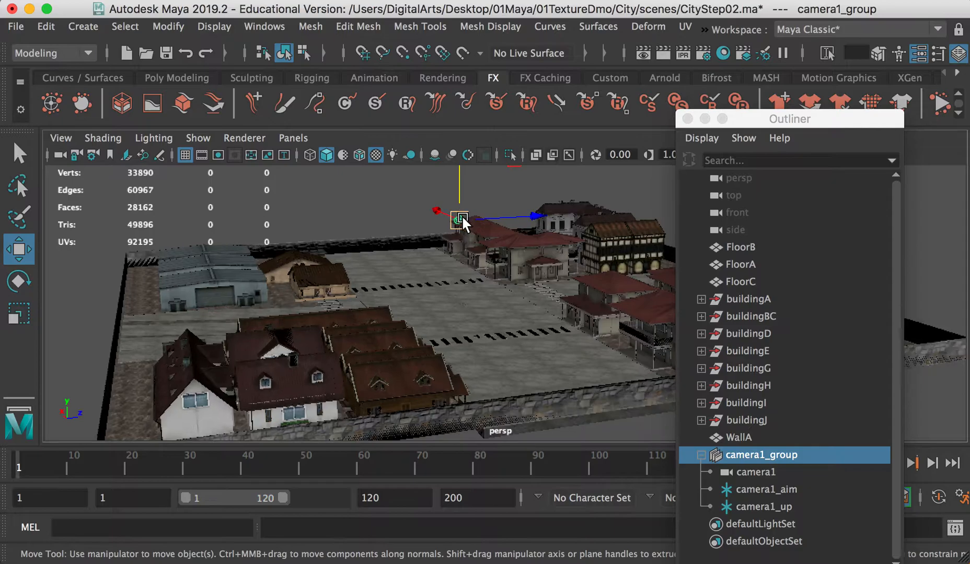
Step: Try shifting the camera1_aim locator about 3 cm along the X axis, and undo the move
{"action": "scroll", "coordinate": [467, 218], "scroll_direction": "up", "scroll_amount": 5}
{"action": "middle_click_drag", "start_coordinate": [467, 218], "coordinate": [532, 239], "text": "alt"}
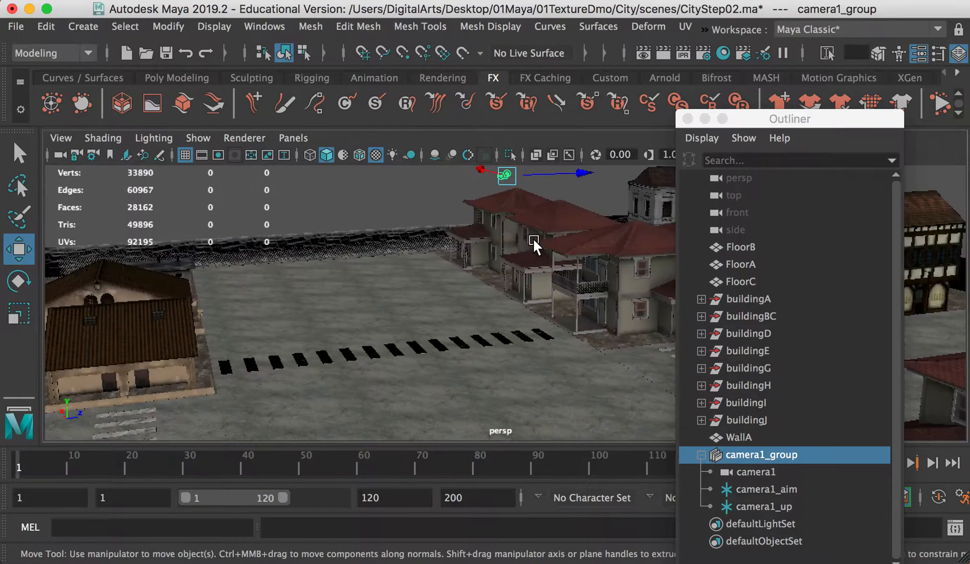
{"action": "middle_click_drag", "start_coordinate": [507, 189], "coordinate": [465, 329], "text": "alt"}
{"action": "scroll", "coordinate": [452, 304], "scroll_direction": "up", "scroll_amount": 6}
{"action": "middle_click_drag", "start_coordinate": [352, 281], "coordinate": [609, 300], "text": "alt"}
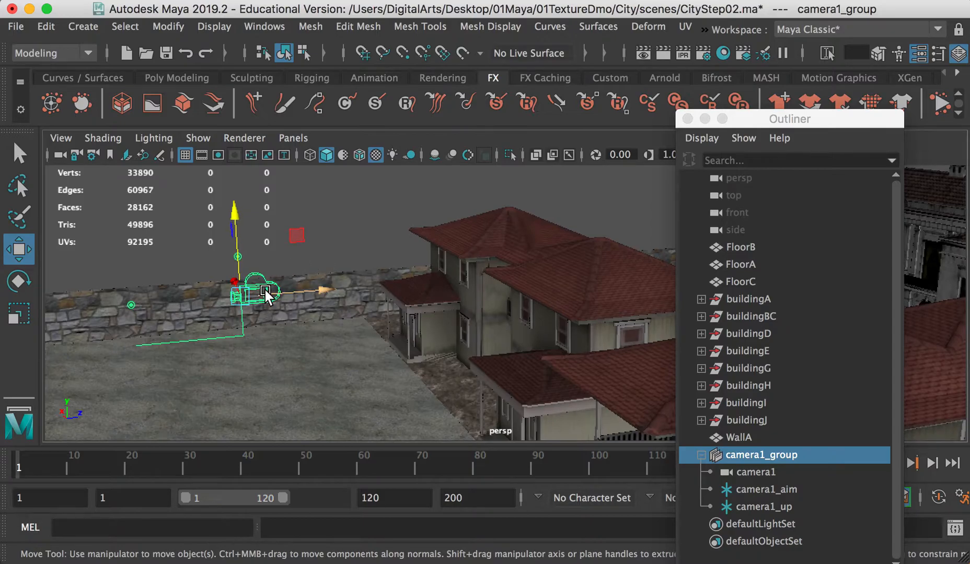
{"action": "left_click", "coordinate": [131, 305]}
{"action": "left_click_drag", "start_coordinate": [124, 314], "coordinate": [164, 316], "text": "alt"}
{"action": "left_click_drag", "start_coordinate": [268, 319], "coordinate": [228, 320]}
{"action": "key", "text": "super+z"}
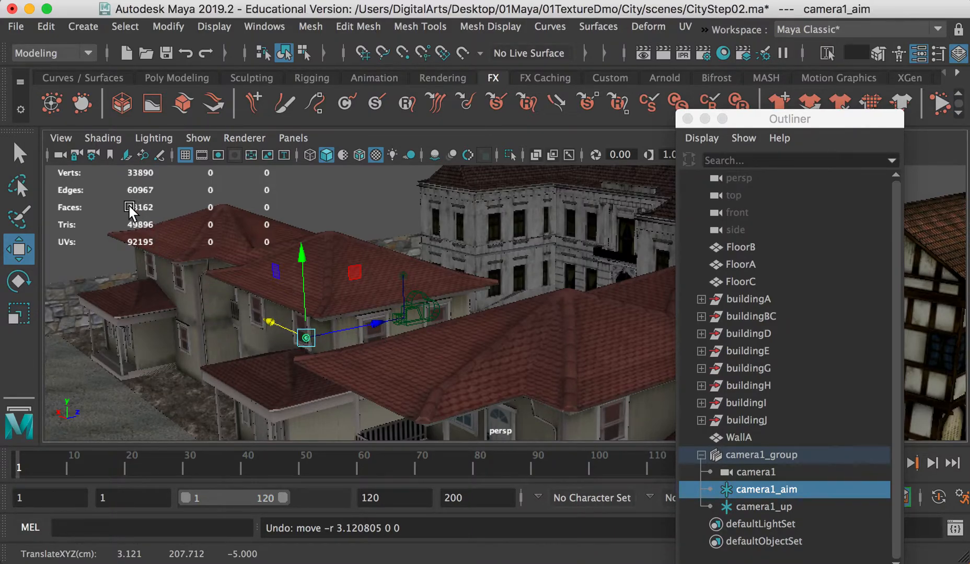
Step: Select camera1_group and move it along the Z axis to about -857 cm, at the warehouse side of the city
{"action": "left_click", "coordinate": [752, 455]}
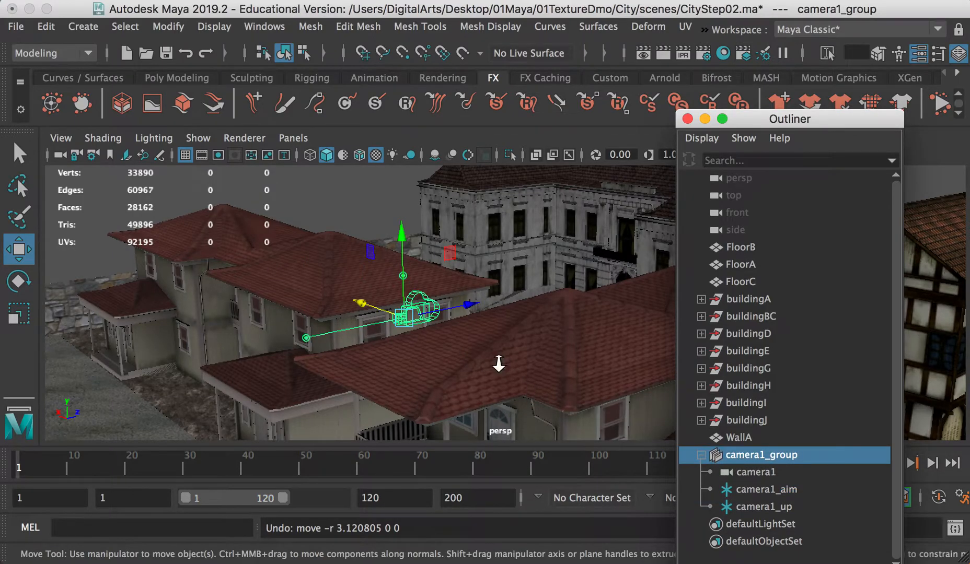
{"action": "scroll", "coordinate": [497, 357], "scroll_direction": "down", "scroll_amount": 10}
{"action": "left_click_drag", "start_coordinate": [531, 357], "coordinate": [488, 345], "text": "alt"}
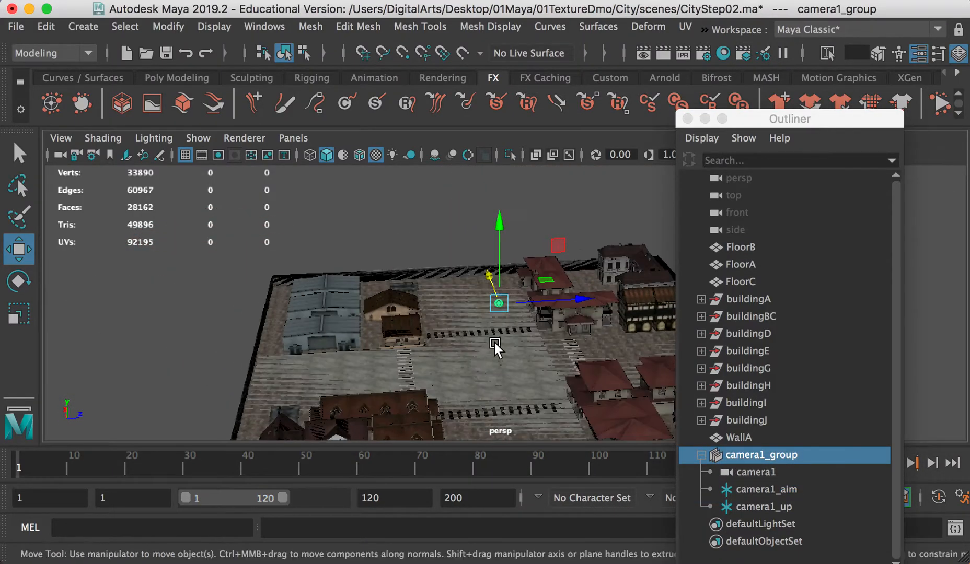
{"action": "middle_click_drag", "start_coordinate": [578, 296], "coordinate": [318, 316], "text": "alt"}
{"action": "left_click_drag", "start_coordinate": [318, 316], "coordinate": [347, 333], "text": "alt"}
Step: Turn camera1_group around its vertical axis by setting Rotate Y to 180
{"action": "key", "text": "r"}
{"action": "key", "text": "e"}
{"action": "left_click_drag", "start_coordinate": [282, 383], "coordinate": [166, 373]}
{"action": "key", "text": "ctrl+a"}
{"action": "left_click_drag", "start_coordinate": [695, 197], "coordinate": [634, 202]}
{"action": "left_click", "coordinate": [712, 322]}
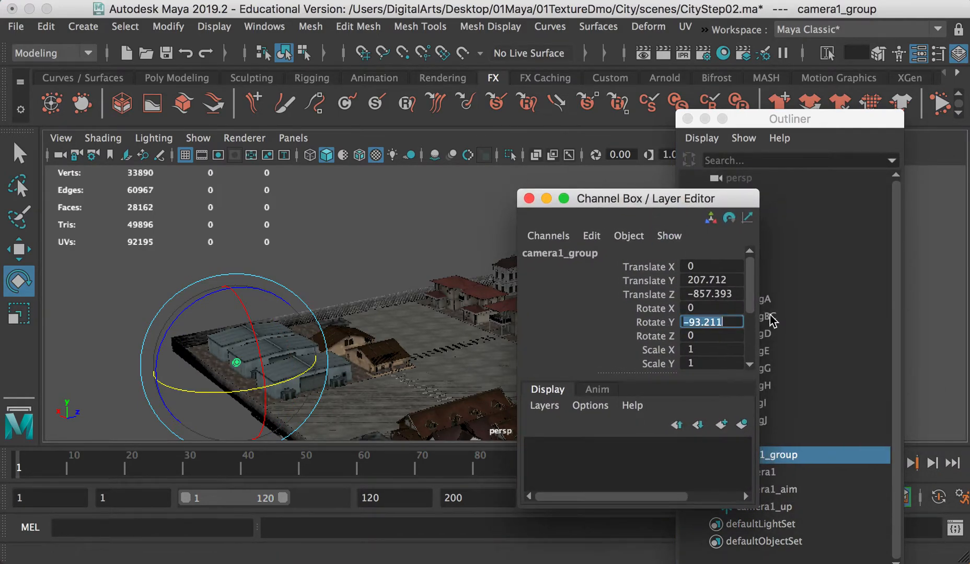
{"action": "type", "text": "180"}
{"action": "key", "text": "Return"}
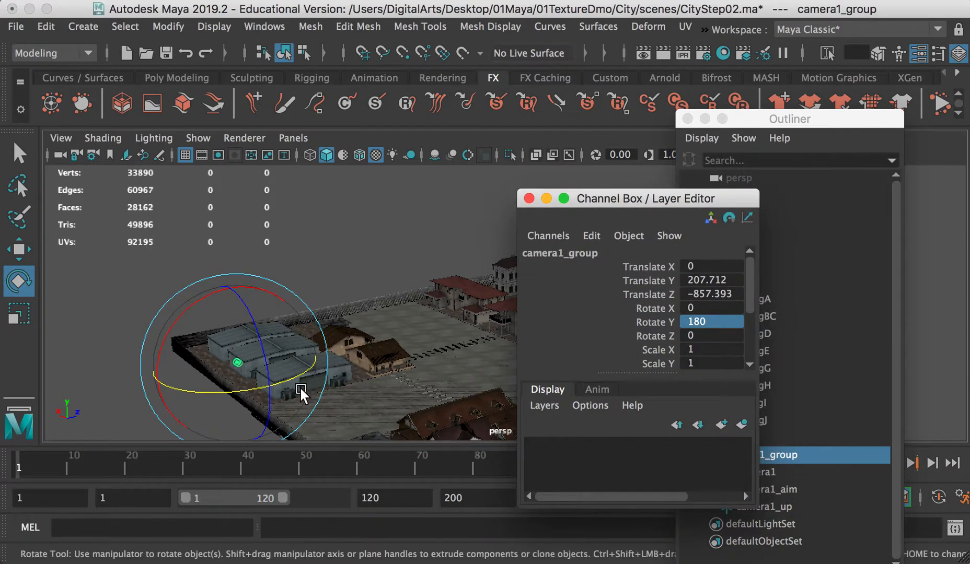
Step: Move the Channel Box and Outliner windows out of the way and switch to two side-by-side viewports
{"action": "left_click_drag", "start_coordinate": [622, 201], "coordinate": [968, 275]}
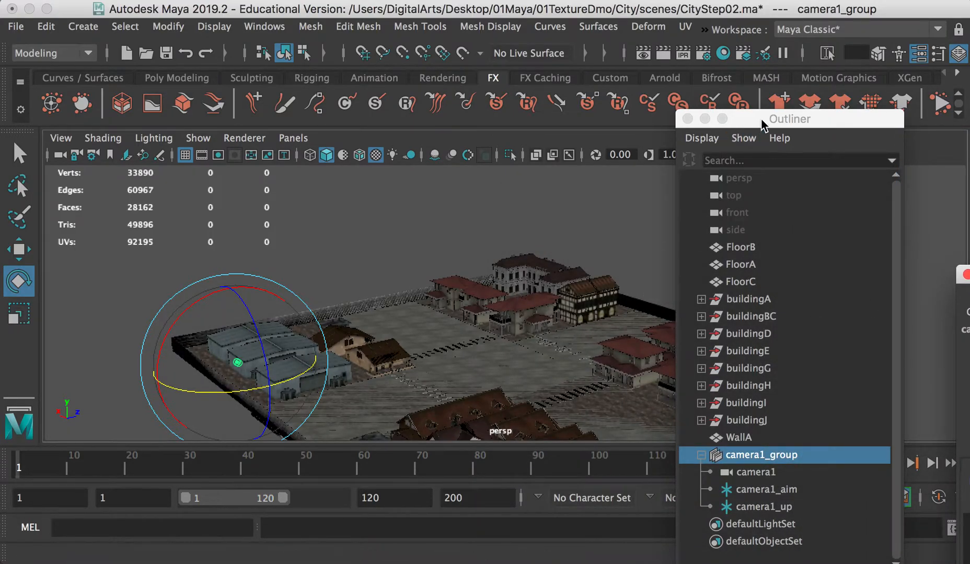
{"action": "left_click_drag", "start_coordinate": [750, 119], "coordinate": [967, 152]}
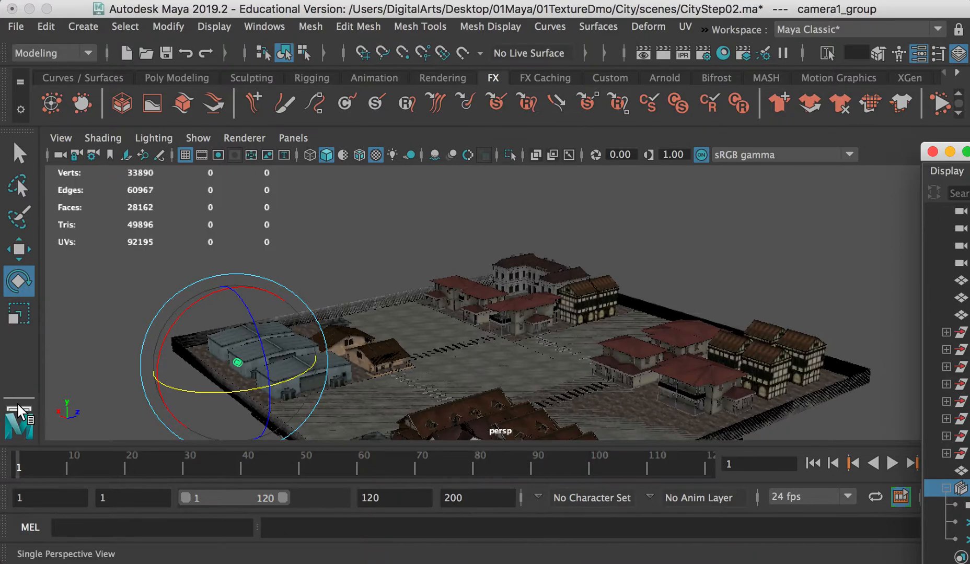
{"action": "double_click", "coordinate": [126, 8]}
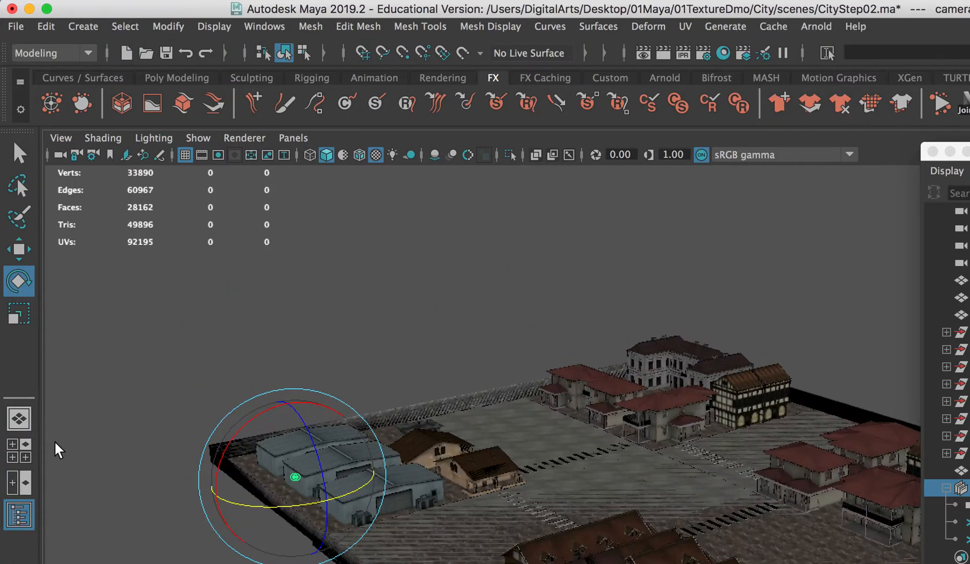
{"action": "left_click", "coordinate": [23, 484]}
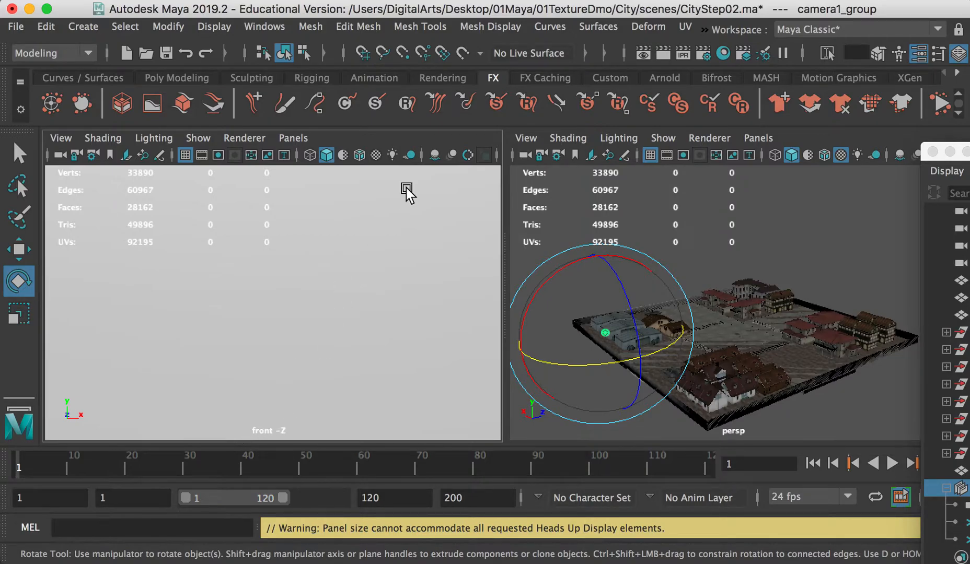
Step: Look through camera1 in the front-view viewport and move the Outliner window back into view
{"action": "left_click", "coordinate": [299, 139]}
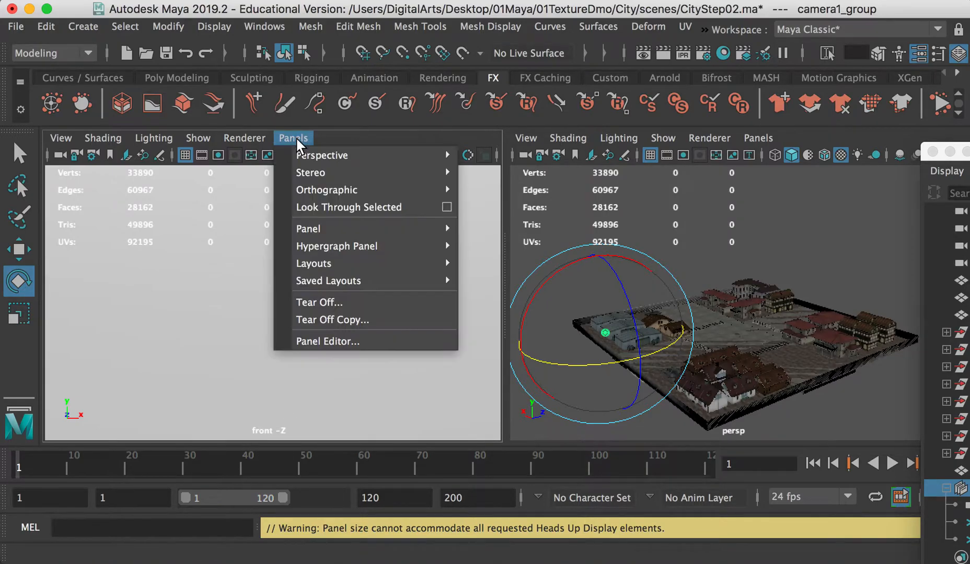
{"action": "mouse_move", "coordinate": [334, 156]}
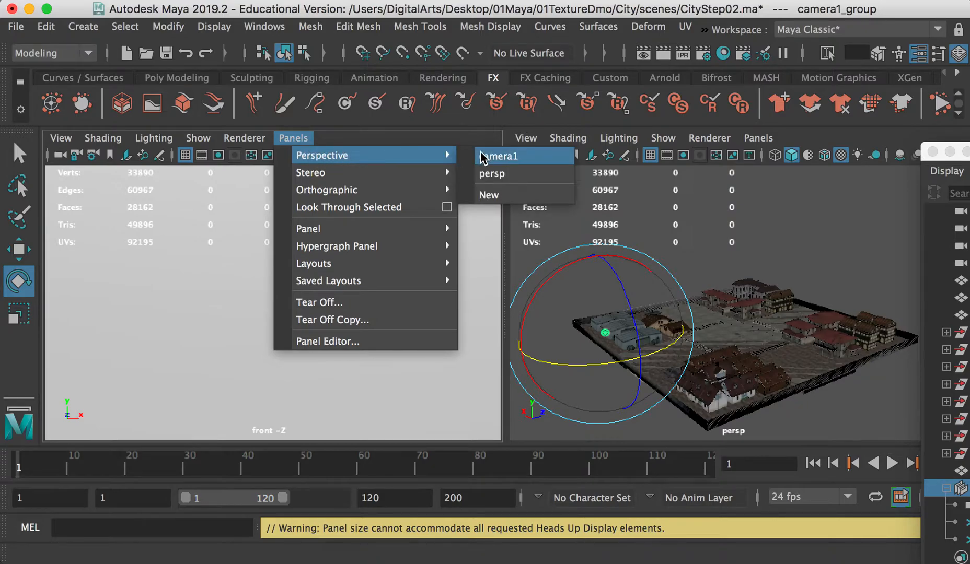
{"action": "left_click", "coordinate": [502, 156]}
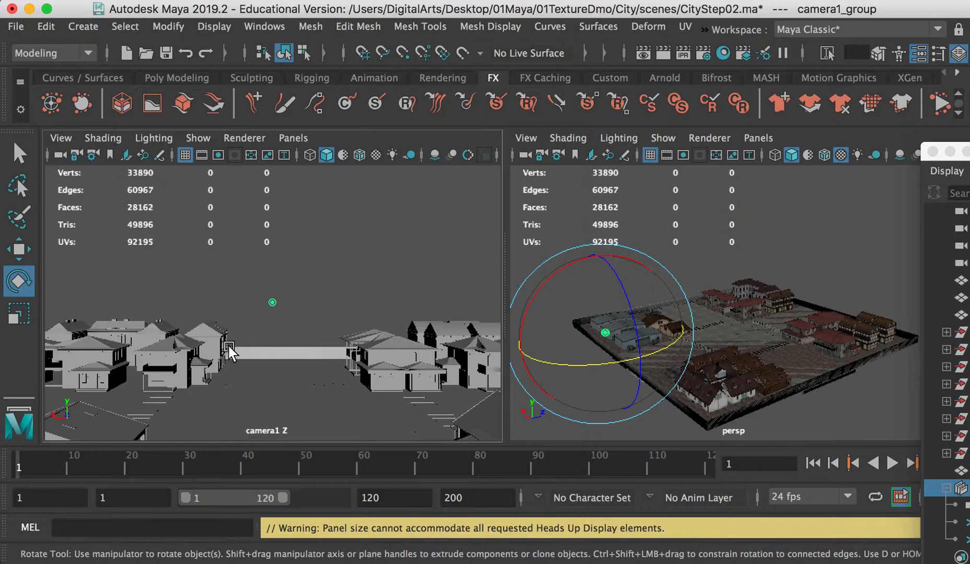
{"action": "left_click_drag", "start_coordinate": [969, 152], "coordinate": [883, 145]}
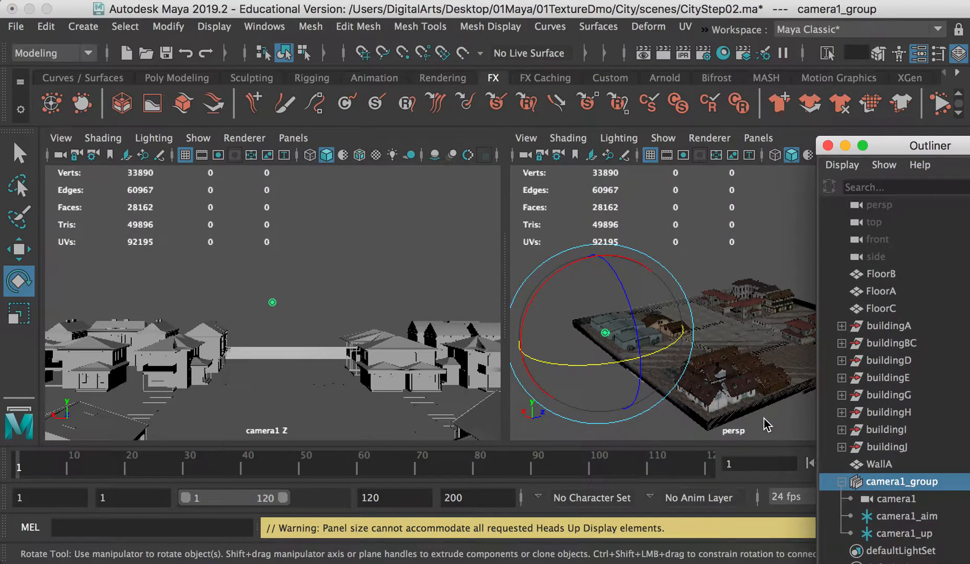
Step: Move camera1_group slightly farther from the city along the Z axis, and adjust the split between the camera1 and persp viewports
{"action": "key", "text": "w"}
{"action": "mouse_move", "coordinate": [653, 321]}
{"action": "middle_mouse_down"}
{"action": "mouse_move", "coordinate": [667, 321]}
{"action": "mouse_move", "coordinate": [637, 314]}
{"action": "middle_mouse_up"}
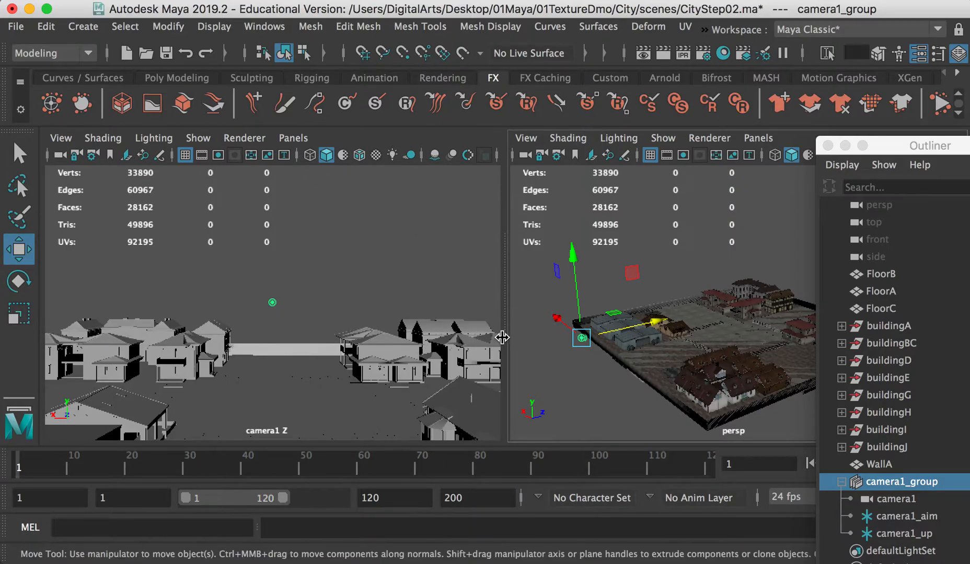
{"action": "left_click_drag", "start_coordinate": [505, 335], "coordinate": [677, 321]}
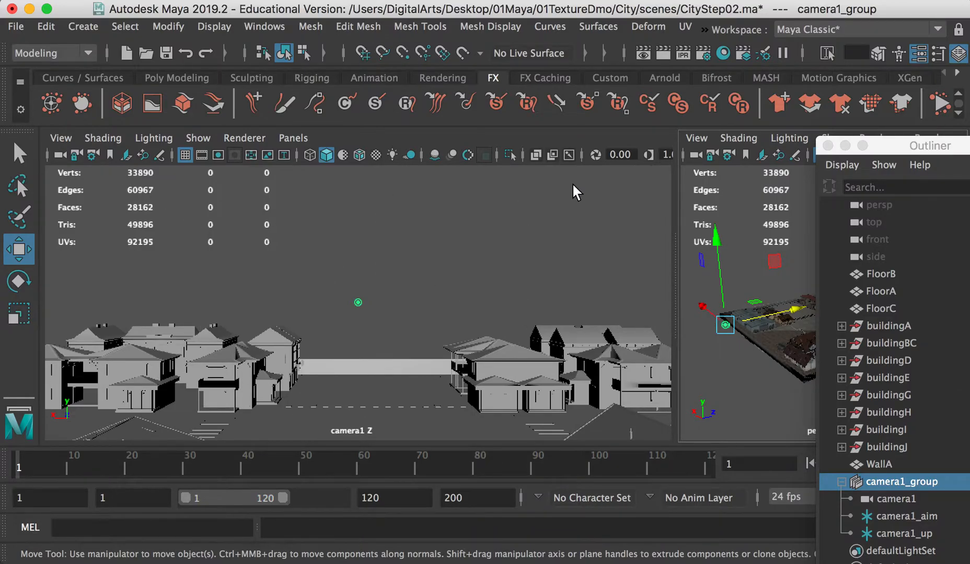
{"action": "left_click_drag", "start_coordinate": [679, 279], "coordinate": [492, 278]}
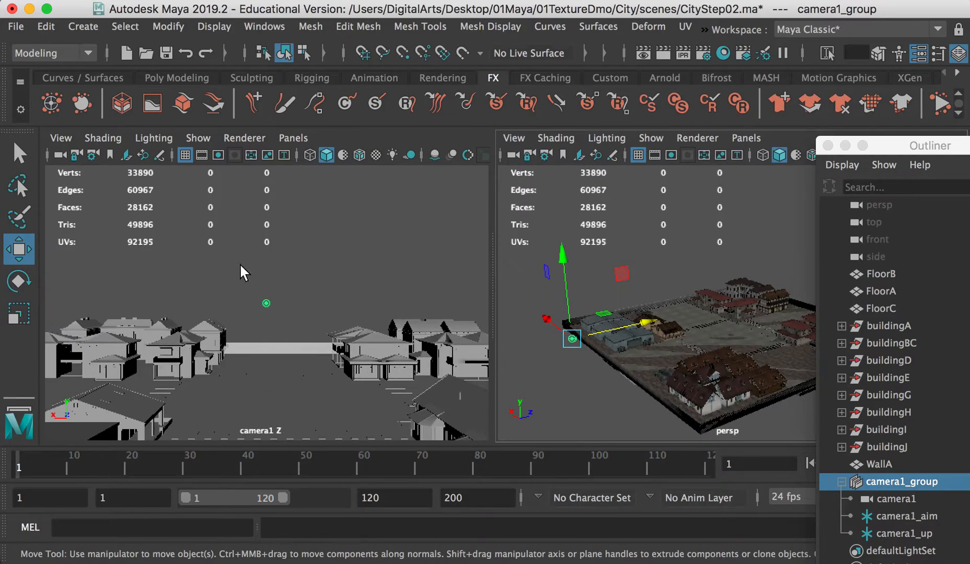
Step: Turn on the Resolution Gate for the camera1 view
{"action": "left_click", "coordinate": [60, 139]}
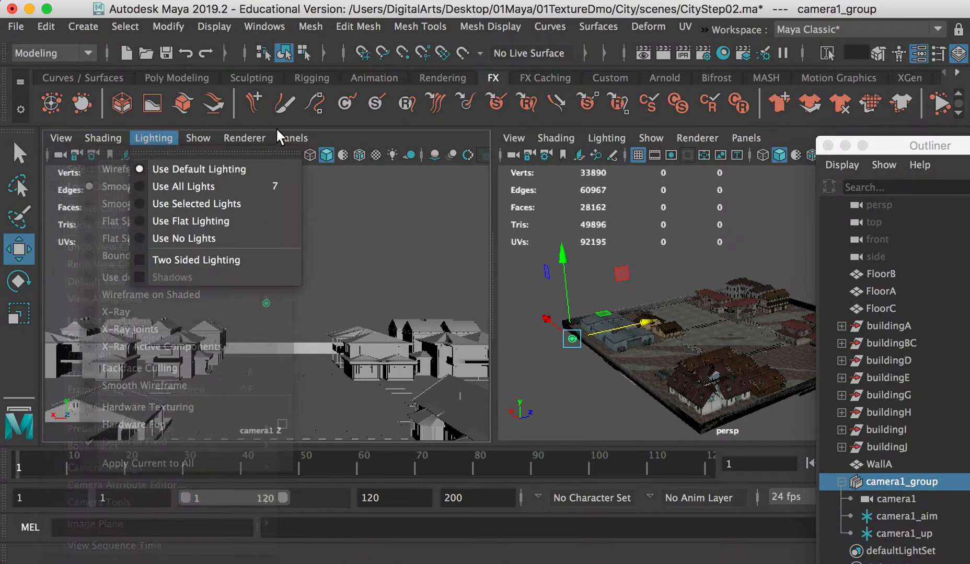
{"action": "left_click", "coordinate": [57, 138]}
{"action": "left_click", "coordinate": [59, 138]}
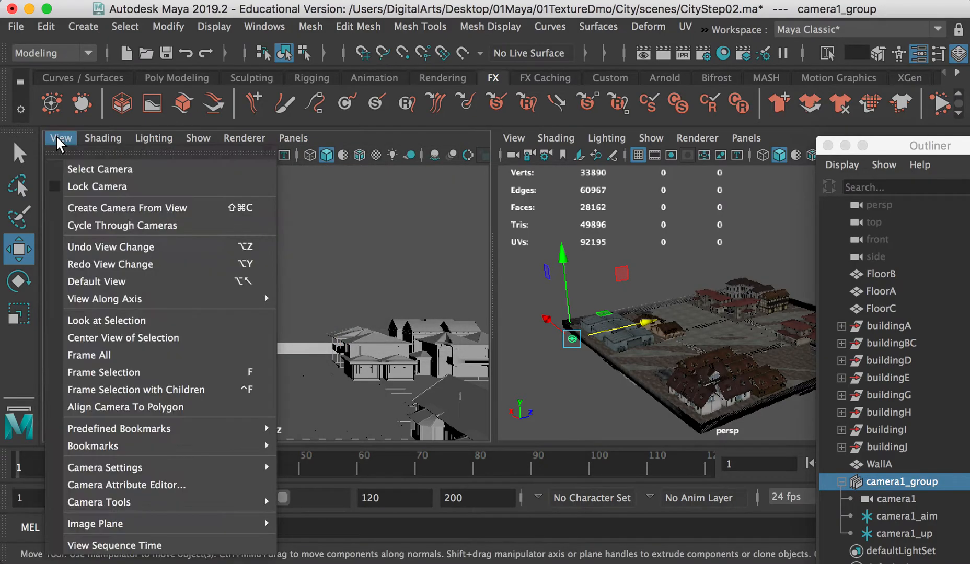
{"action": "mouse_move", "coordinate": [131, 469]}
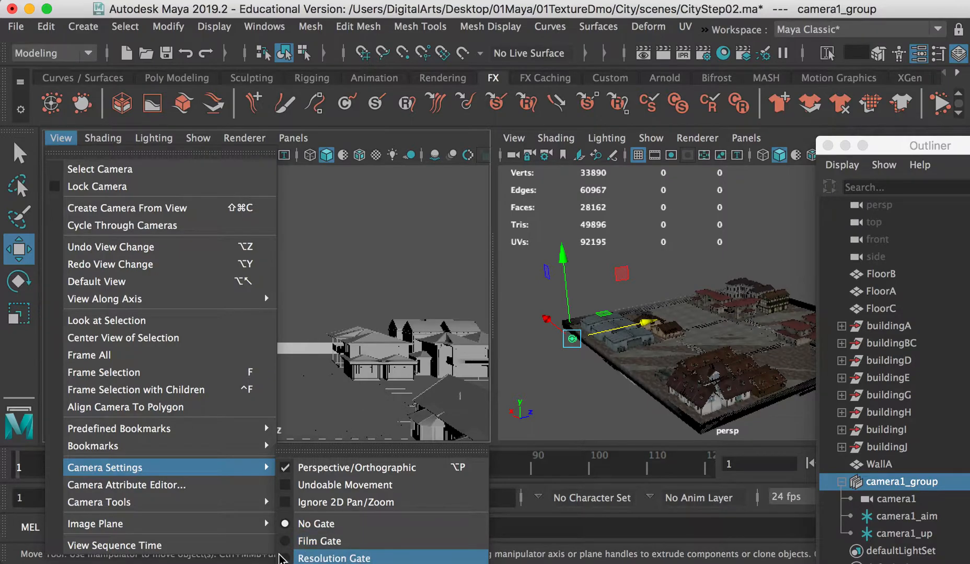
{"action": "left_click", "coordinate": [286, 558]}
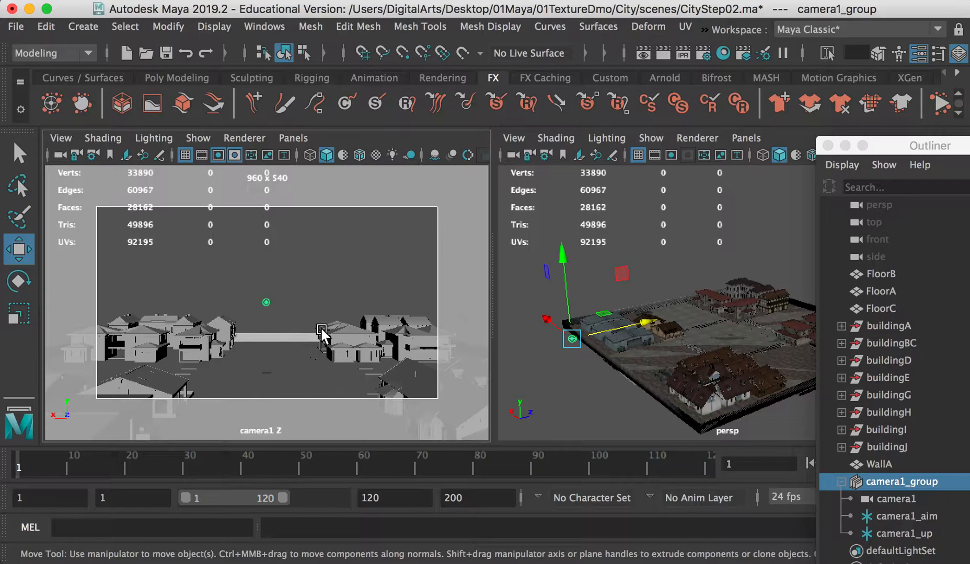
Step: Open the render settings and set the image format to jpeg, with Arnold Renderer as the renderer
{"action": "left_click", "coordinate": [702, 56]}
{"action": "left_click_drag", "start_coordinate": [700, 156], "coordinate": [547, 66]}
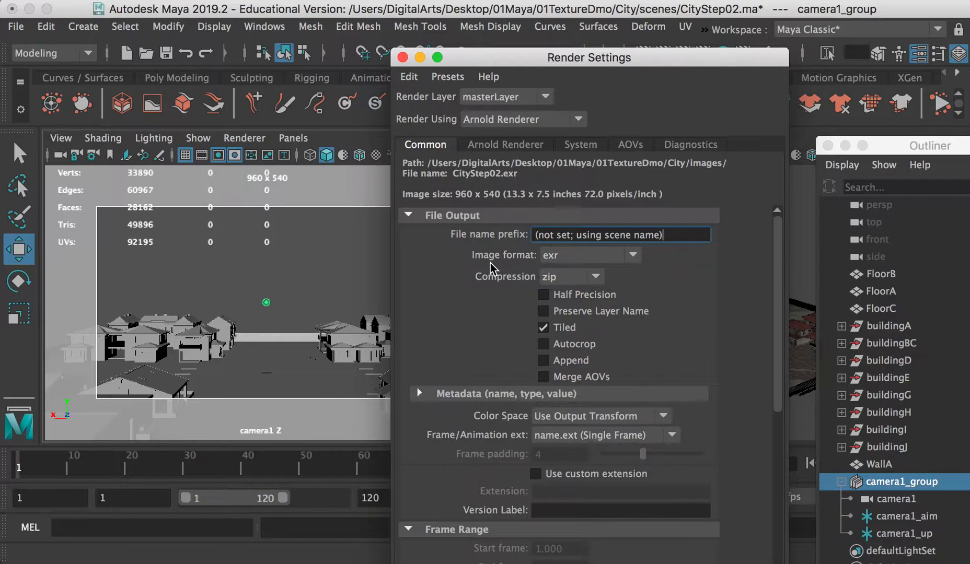
{"action": "left_click", "coordinate": [584, 256]}
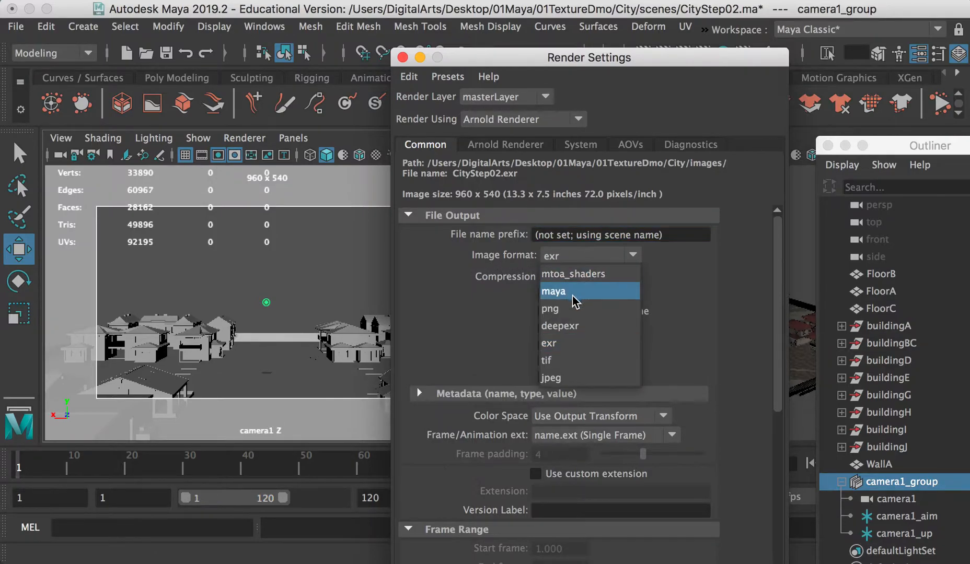
{"action": "left_click", "coordinate": [558, 377]}
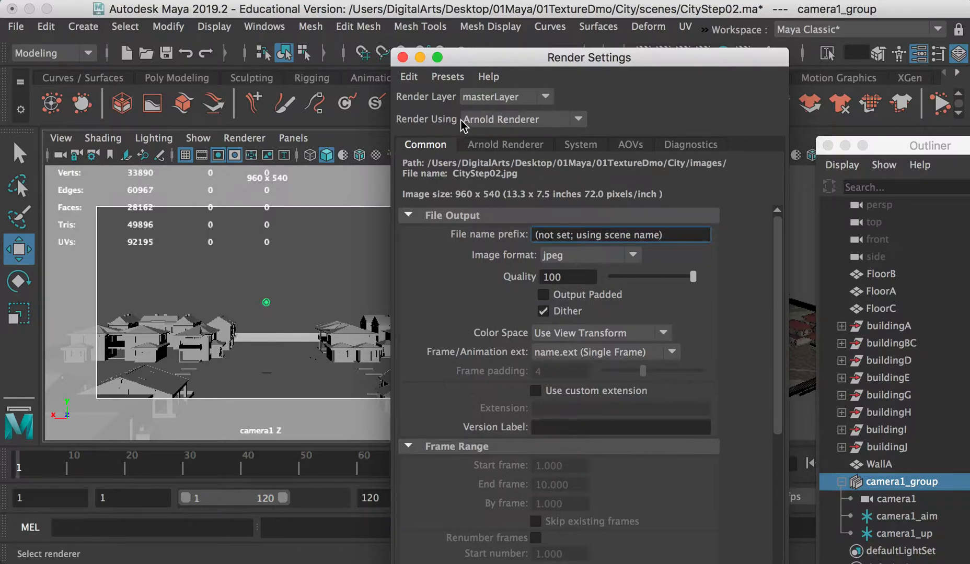
{"action": "left_click", "coordinate": [545, 120]}
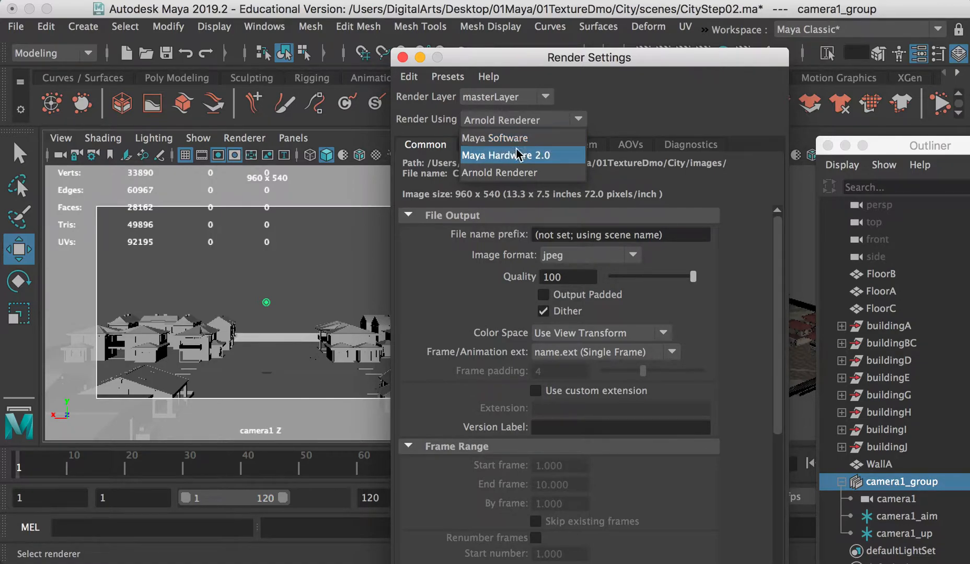
{"action": "left_click", "coordinate": [499, 172]}
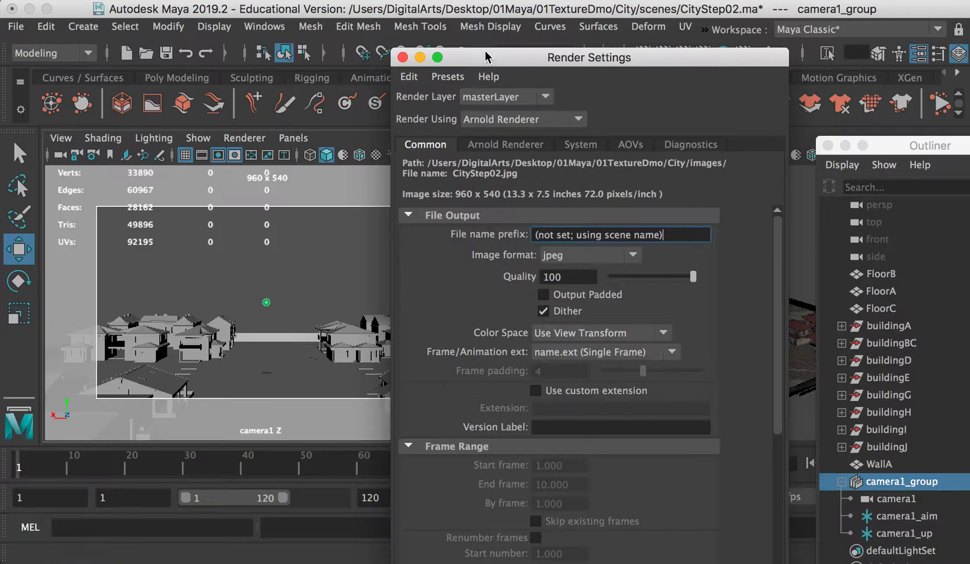
{"action": "left_click_drag", "start_coordinate": [486, 50], "coordinate": [512, 66]}
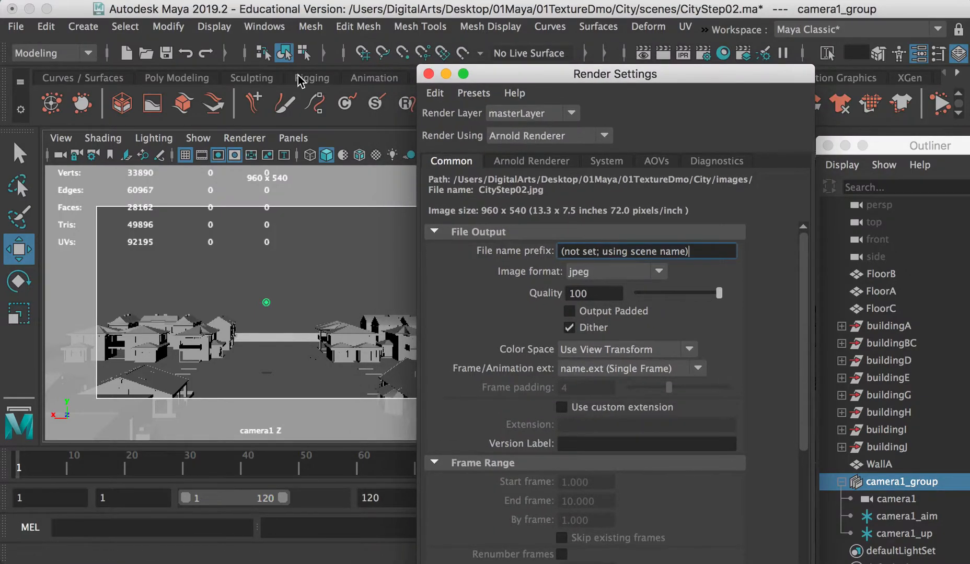
Step: Search the Plug-in Manager for mtoa, check its Loaded and Auto load options, and close the manager
{"action": "left_click", "coordinate": [271, 27]}
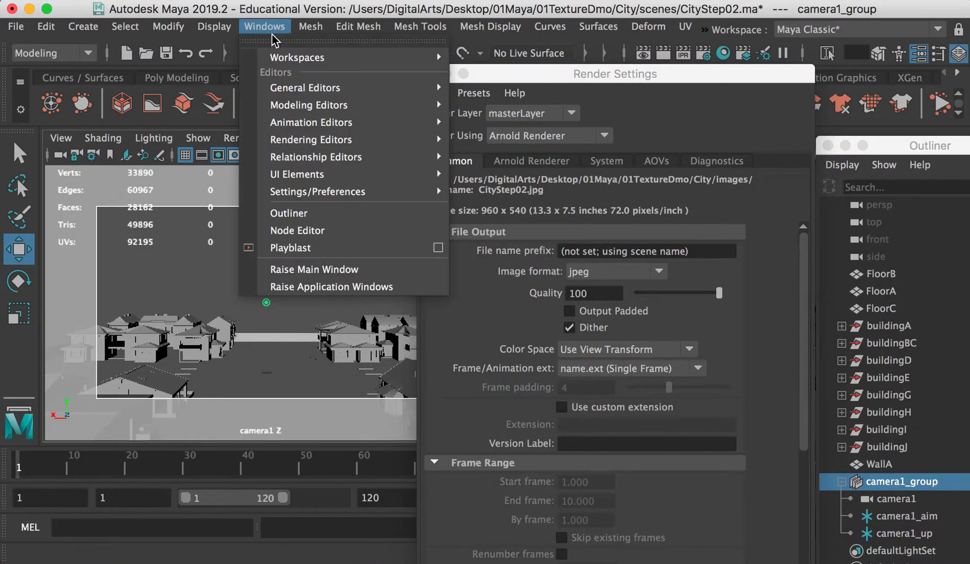
{"action": "mouse_move", "coordinate": [312, 198]}
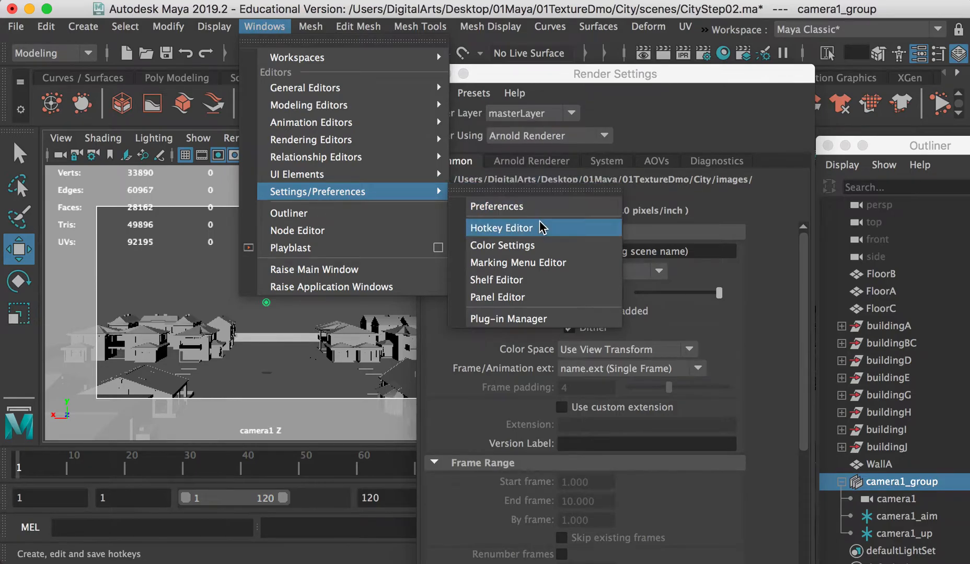
{"action": "left_click", "coordinate": [541, 320]}
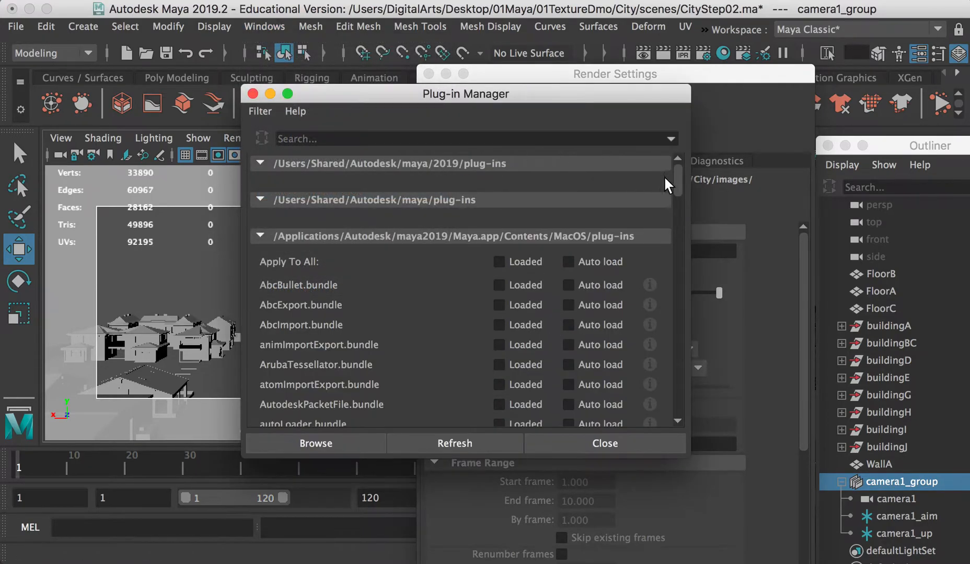
{"action": "scroll", "coordinate": [679, 187], "scroll_direction": "down", "scroll_amount": 3}
{"action": "scroll", "coordinate": [679, 187], "scroll_direction": "up", "scroll_amount": 3}
{"action": "left_click", "coordinate": [325, 137]}
{"action": "type", "text": "mto"}
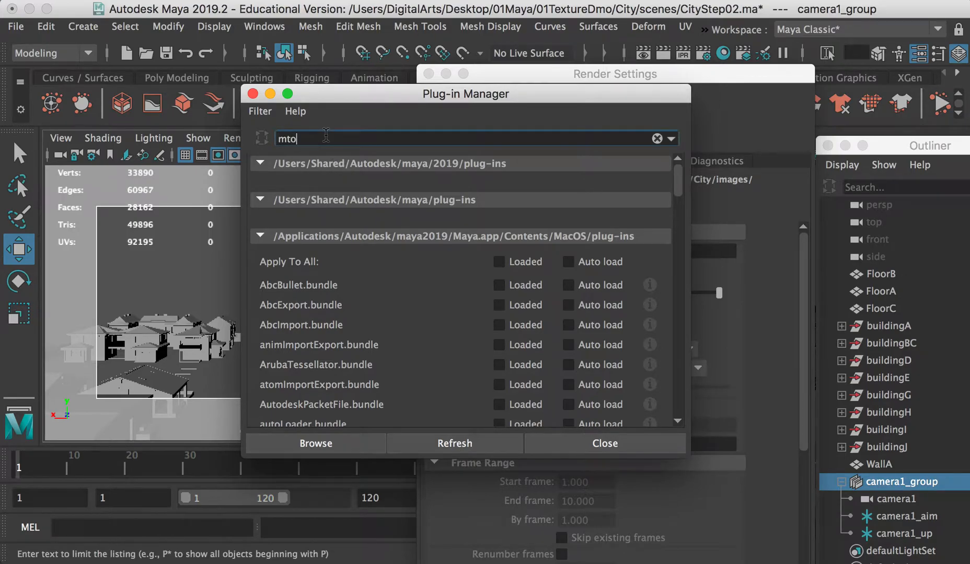
{"action": "type", "text": "a"}
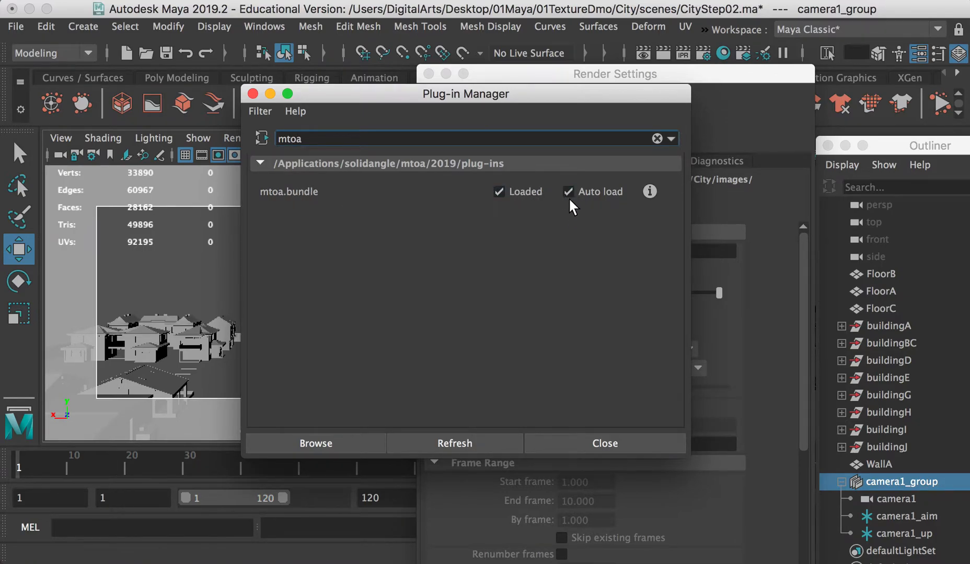
{"action": "left_click", "coordinate": [598, 449]}
Step: Choose Arnold Renderer for rendering and set the frame/animation extension to name.ext (Single Frame)
{"action": "left_click", "coordinate": [586, 135]}
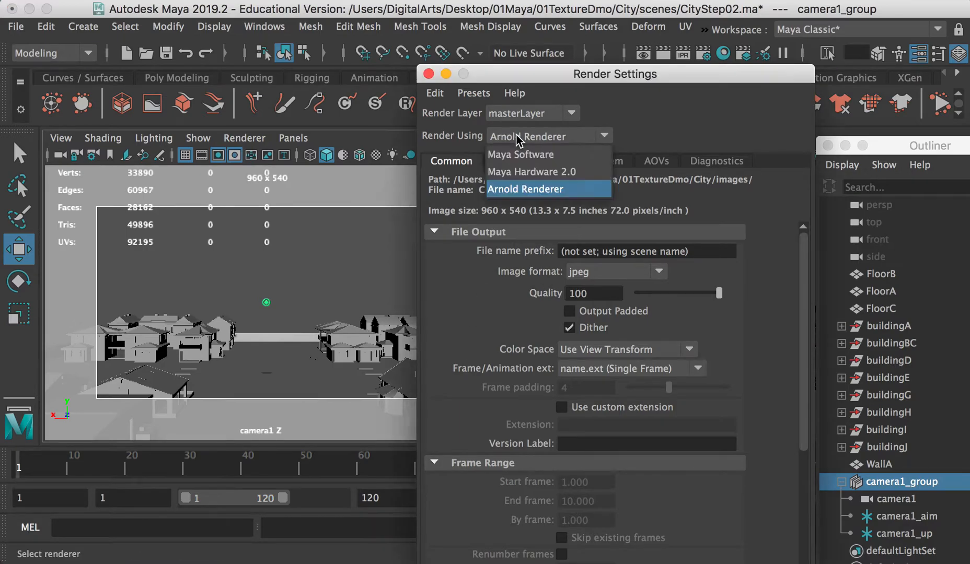
{"action": "left_click", "coordinate": [574, 185]}
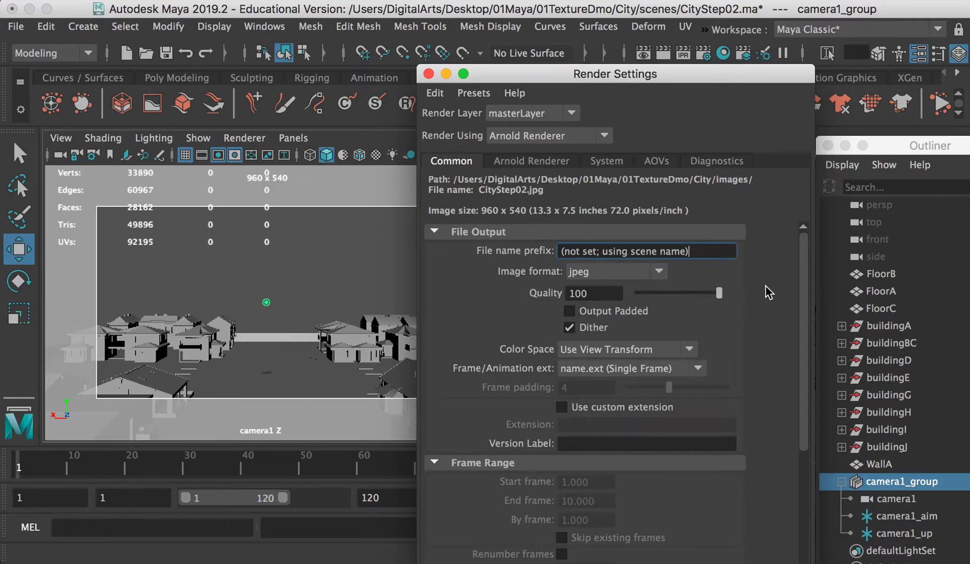
{"action": "left_click_drag", "start_coordinate": [807, 286], "coordinate": [804, 330]}
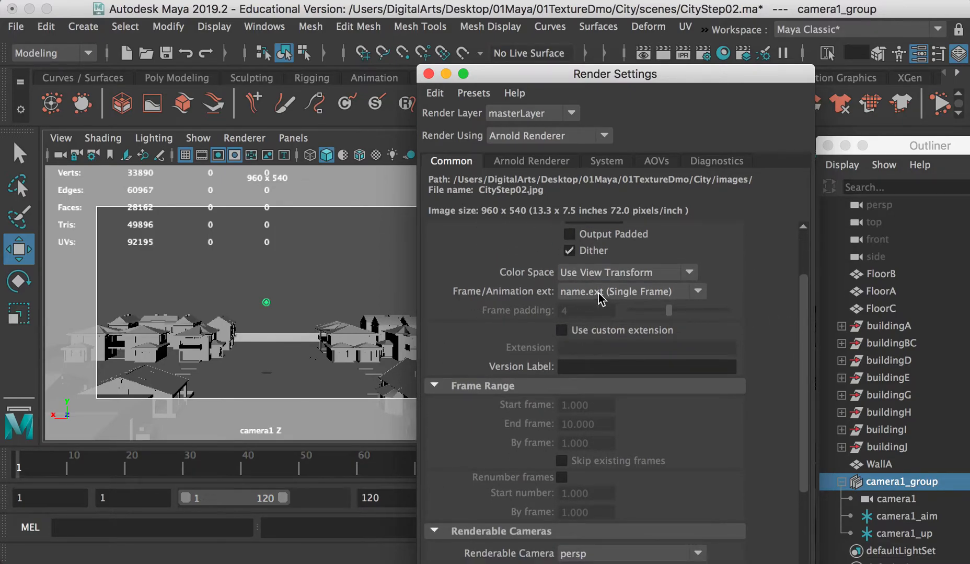
{"action": "left_click", "coordinate": [698, 292]}
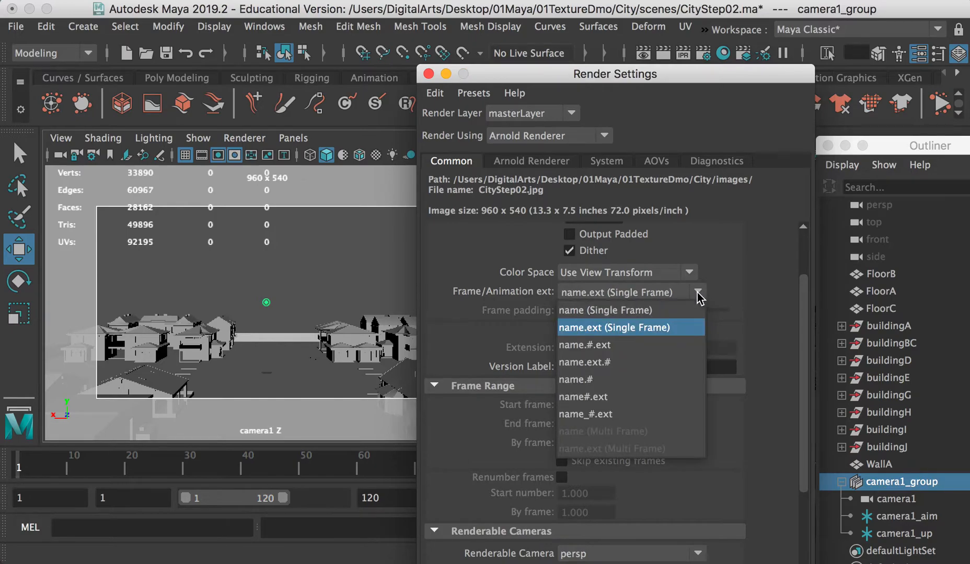
{"action": "left_click", "coordinate": [698, 295]}
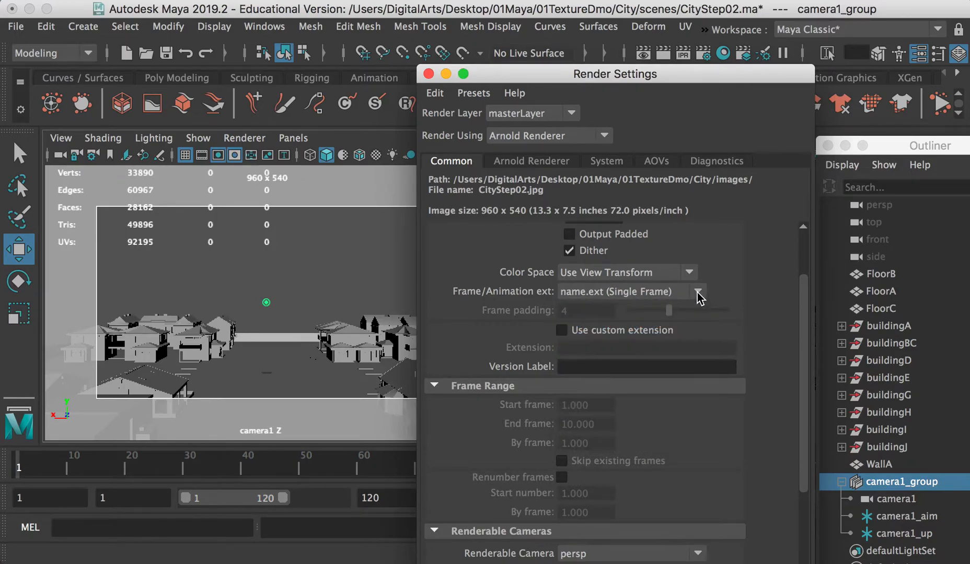
{"action": "left_click", "coordinate": [698, 294]}
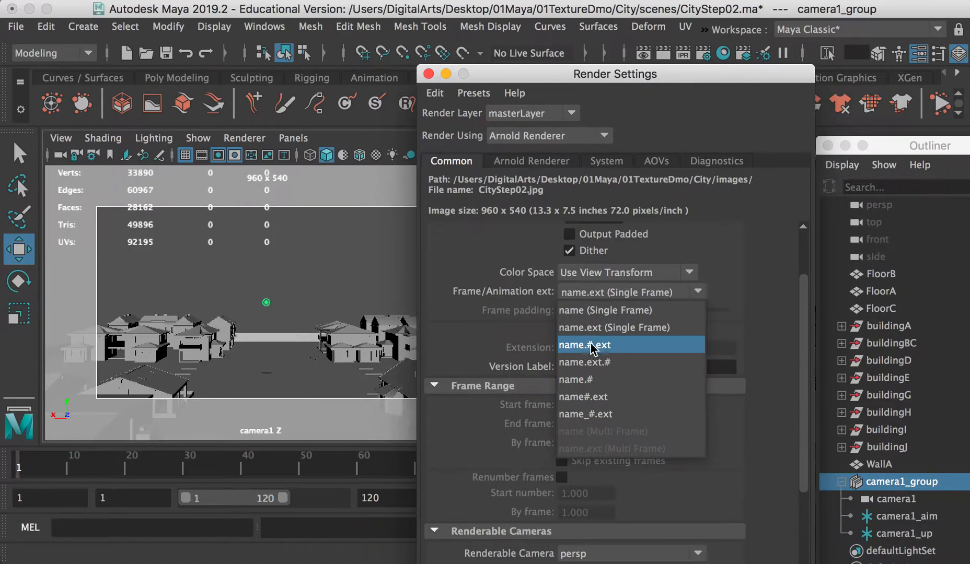
{"action": "left_click", "coordinate": [674, 328]}
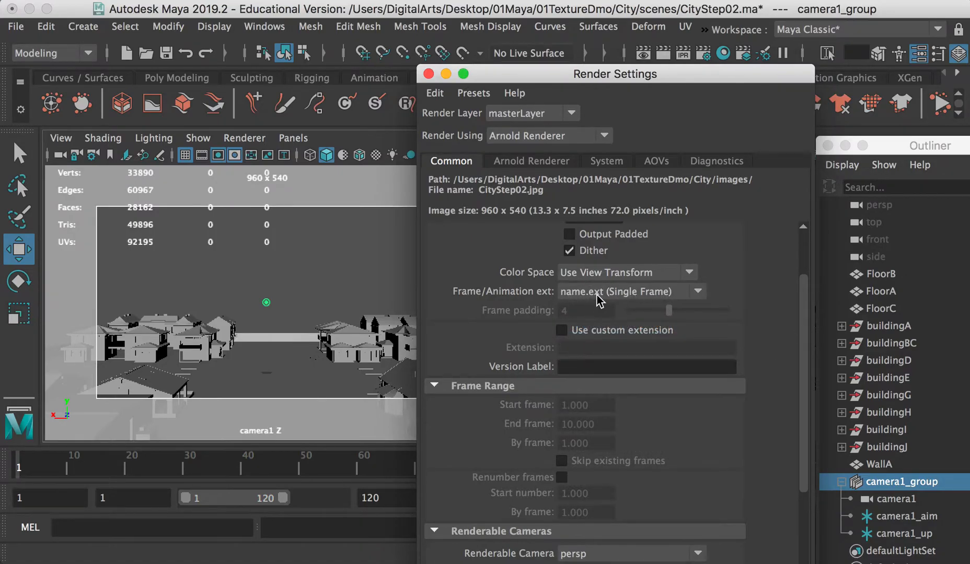
Step: Set the renderable camera to camera1 in the render settings, keeping the camera1 viewport uncovered
{"action": "scroll", "coordinate": [799, 332], "scroll_direction": "down", "scroll_amount": 2}
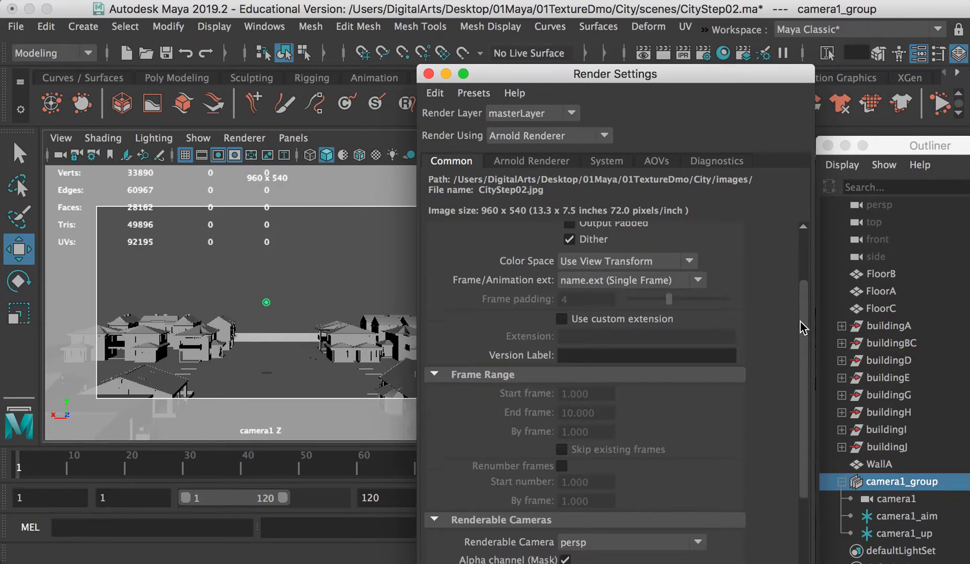
{"action": "scroll", "coordinate": [795, 341], "scroll_direction": "down", "scroll_amount": 6}
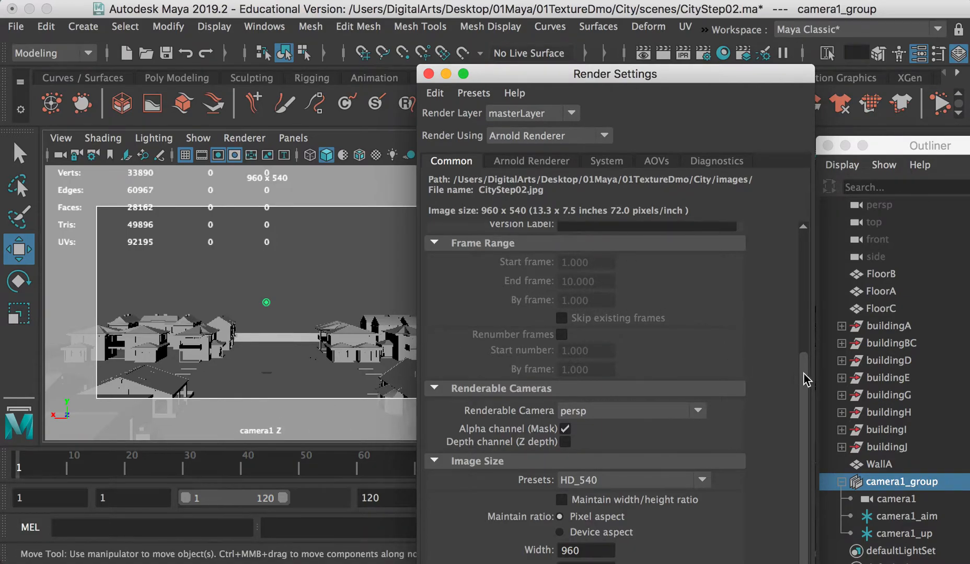
{"action": "scroll", "coordinate": [800, 381], "scroll_direction": "down", "scroll_amount": 2}
{"action": "scroll", "coordinate": [805, 412], "scroll_direction": "down", "scroll_amount": 2}
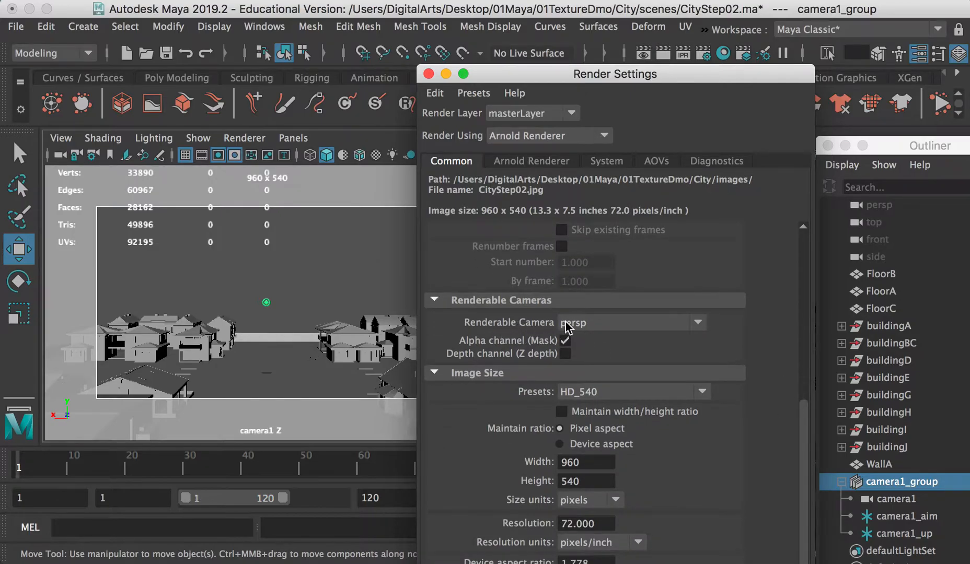
{"action": "left_click_drag", "start_coordinate": [575, 78], "coordinate": [335, 93]}
{"action": "left_click_drag", "start_coordinate": [424, 90], "coordinate": [747, 90]}
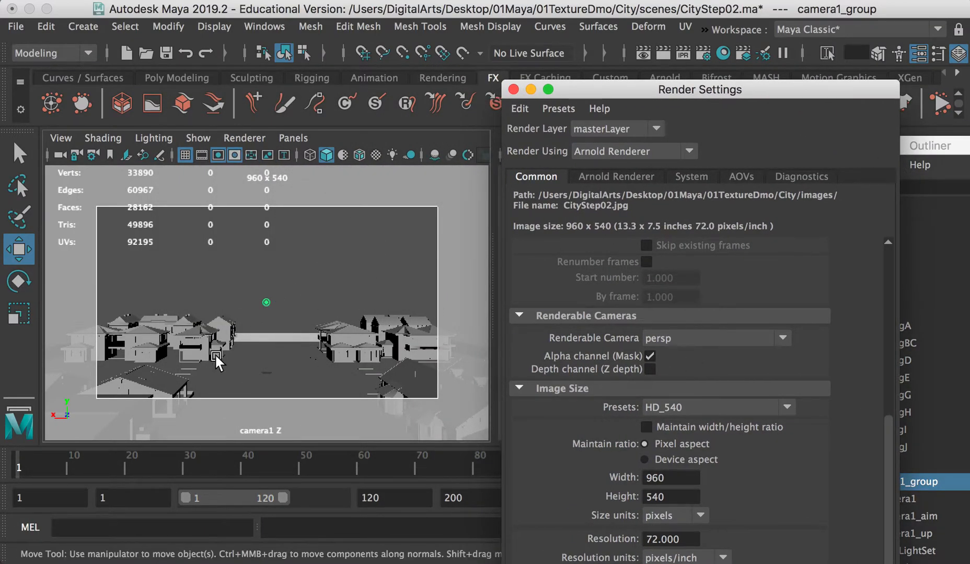
{"action": "left_click", "coordinate": [718, 339]}
{"action": "left_click", "coordinate": [708, 379]}
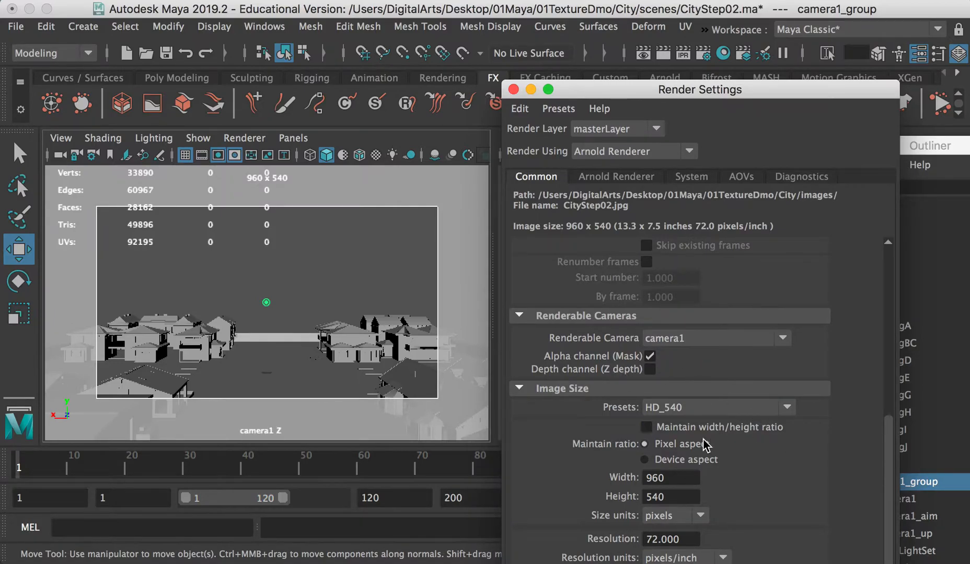
Step: Set the image size preset to HD_1080, moving the render settings window up so its whole Image Size section is accessible
{"action": "left_click", "coordinate": [702, 408]}
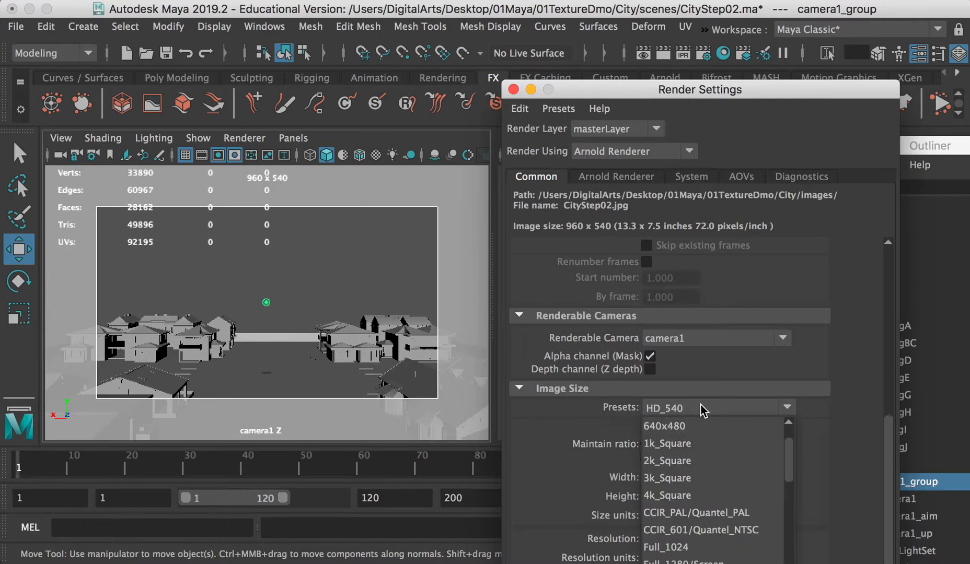
{"action": "left_click", "coordinate": [679, 92]}
{"action": "left_click_drag", "start_coordinate": [676, 91], "coordinate": [616, 3]}
{"action": "left_click", "coordinate": [646, 330]}
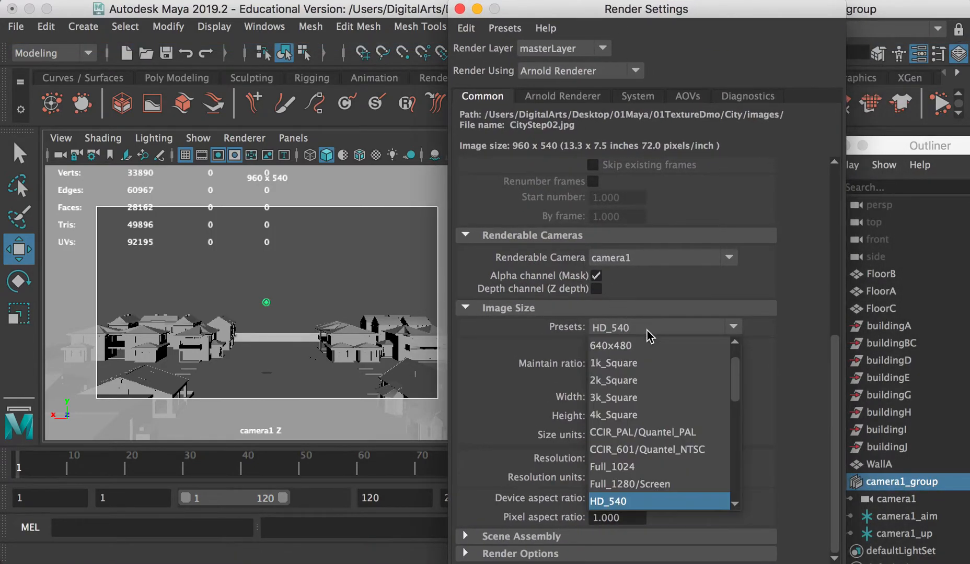
{"action": "left_click_drag", "start_coordinate": [734, 374], "coordinate": [729, 404]}
{"action": "left_click", "coordinate": [641, 415]}
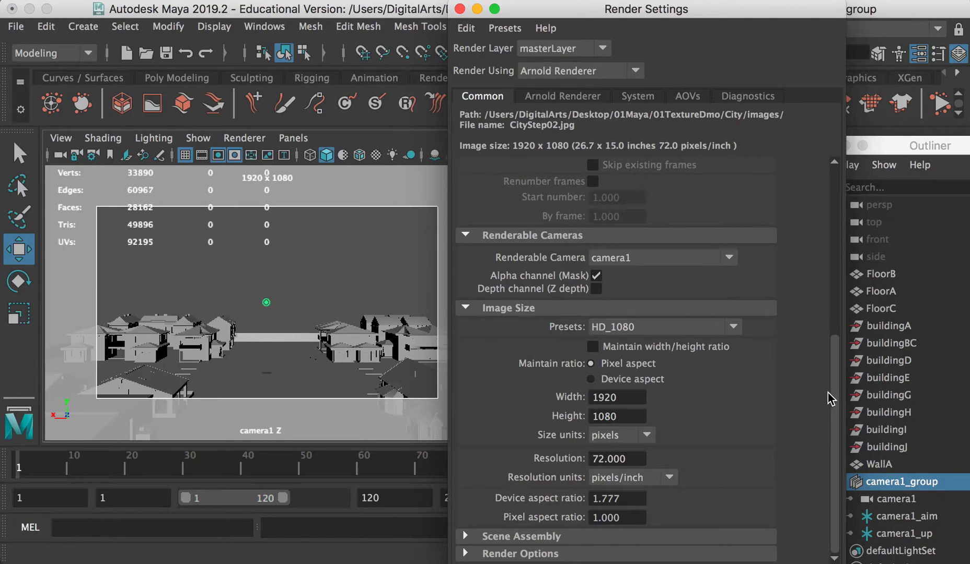
Step: Look through the resolution units, Render Options and Scene Assembly settings, and close the render settings
{"action": "left_click", "coordinate": [672, 480]}
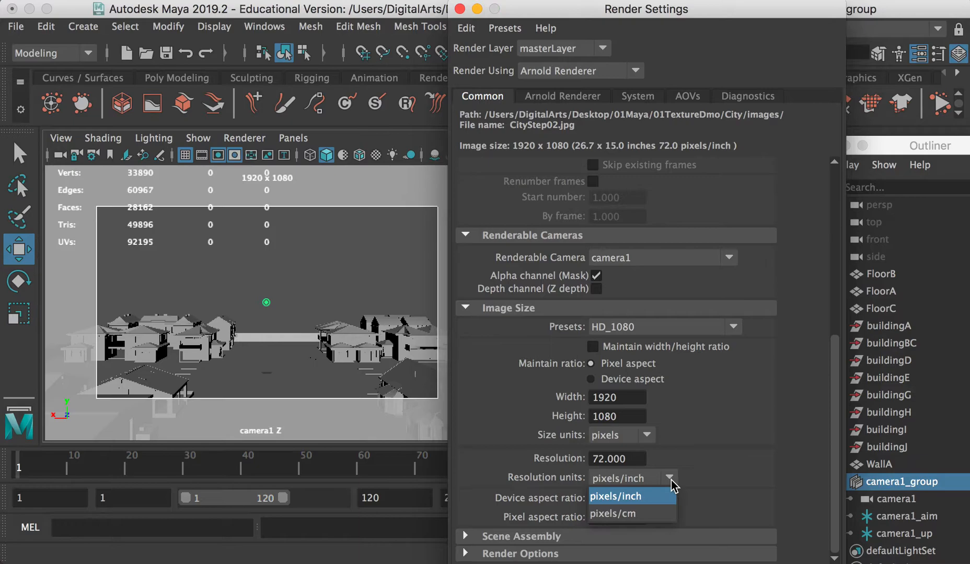
{"action": "left_click", "coordinate": [658, 522]}
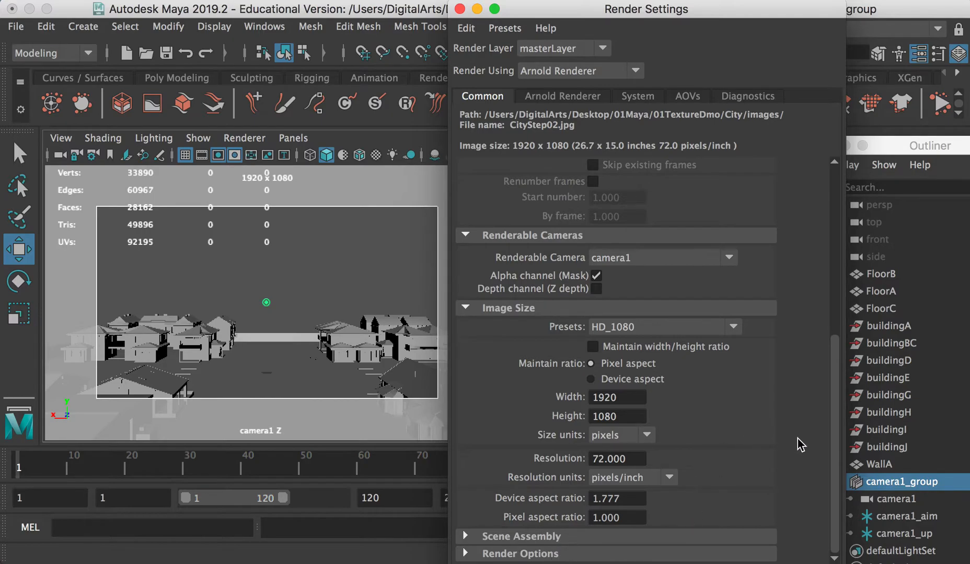
{"action": "left_click", "coordinate": [471, 554]}
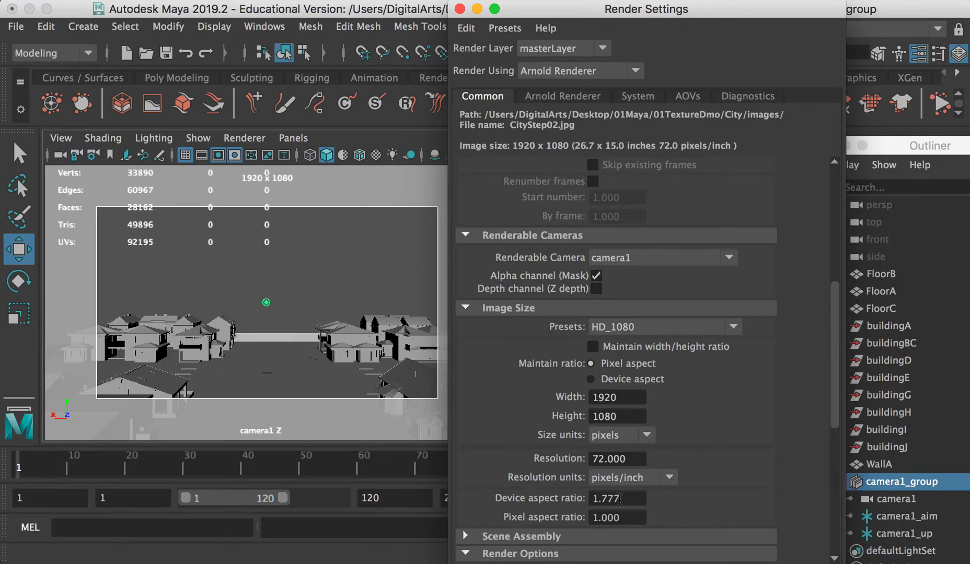
{"action": "left_click_drag", "start_coordinate": [833, 402], "coordinate": [842, 483]}
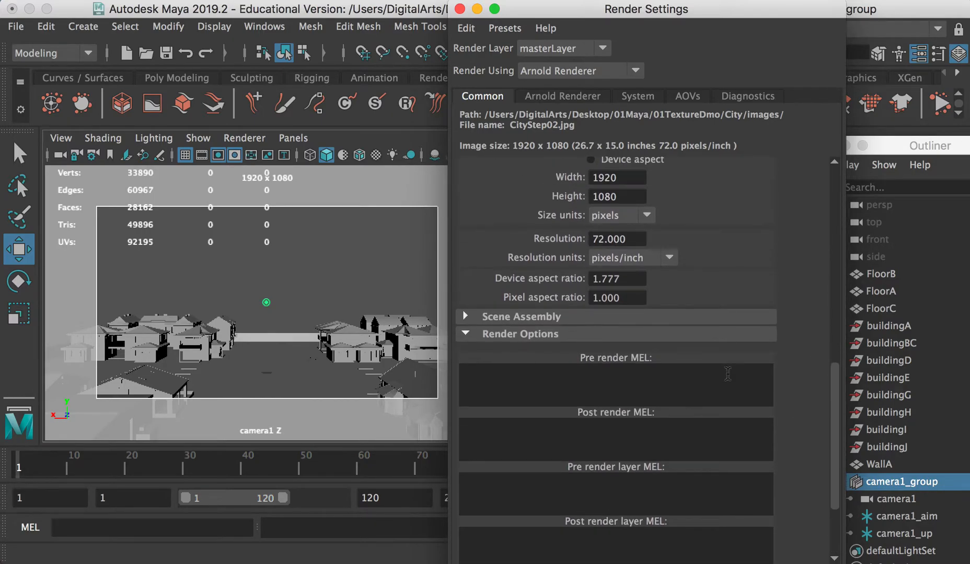
{"action": "left_click", "coordinate": [471, 337]}
{"action": "left_click", "coordinate": [465, 535]}
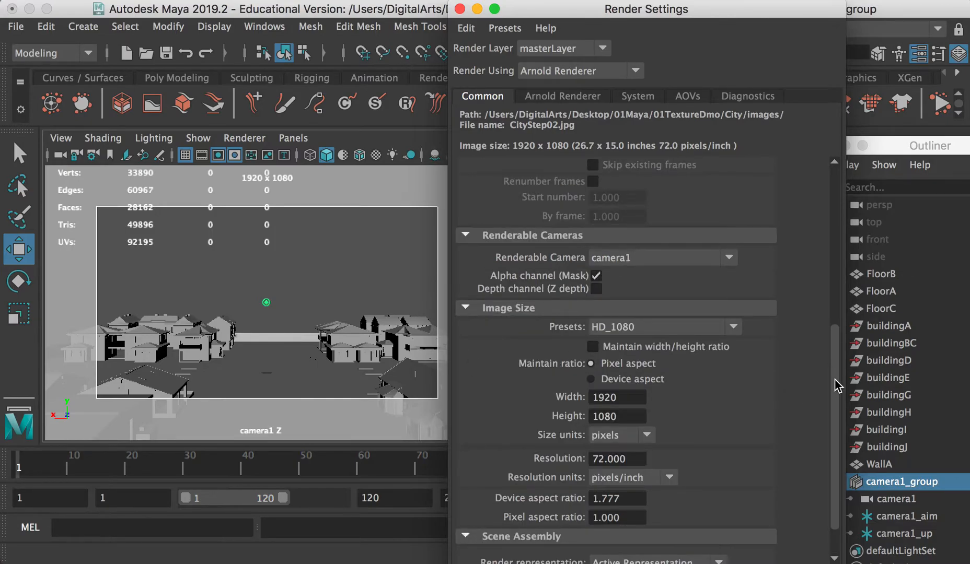
{"action": "left_click_drag", "start_coordinate": [835, 381], "coordinate": [843, 442]}
{"action": "left_click", "coordinate": [466, 495]}
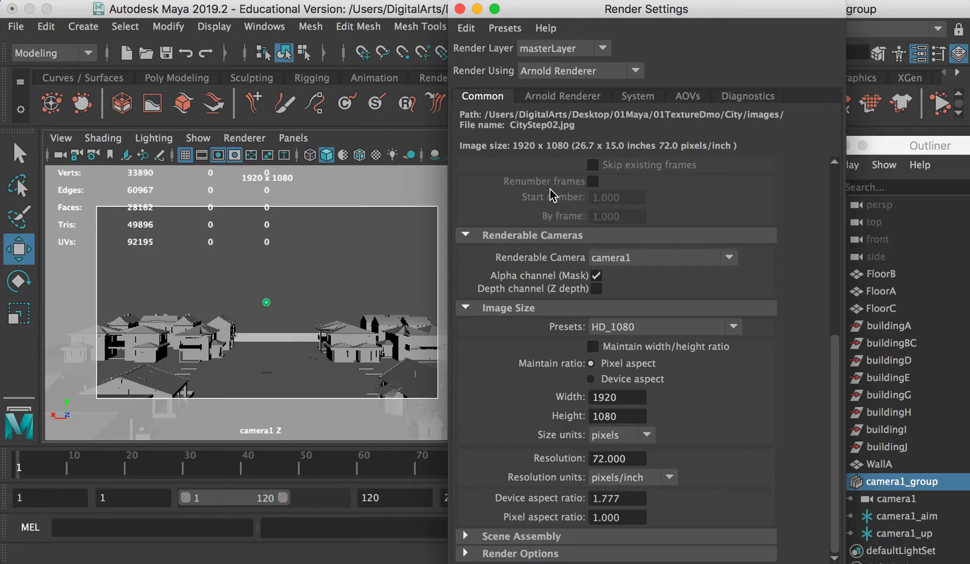
{"action": "left_click", "coordinate": [460, 9]}
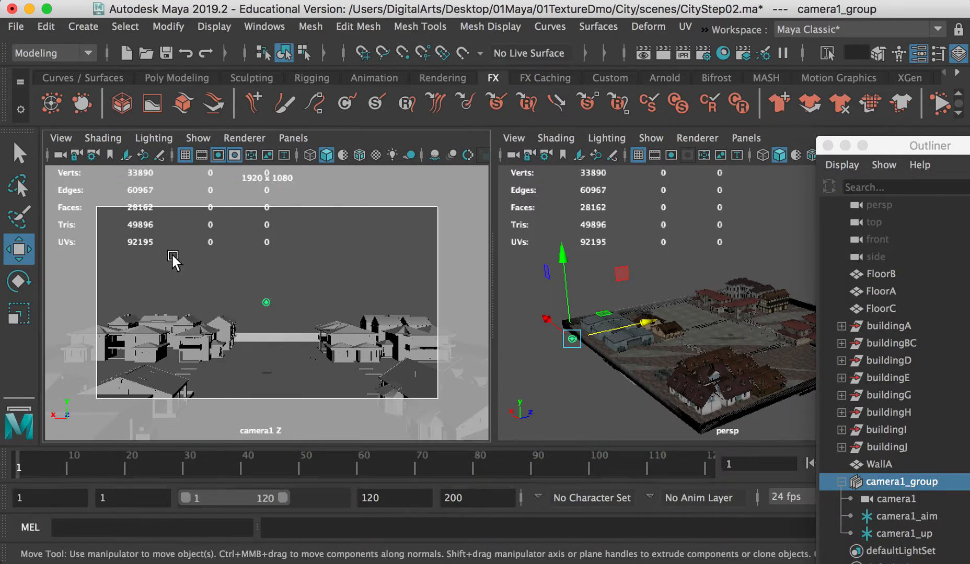
Step: Turn on textured display in the camera1 view, render the current frame in the Render View and cancel it partway
{"action": "left_click", "coordinate": [140, 252]}
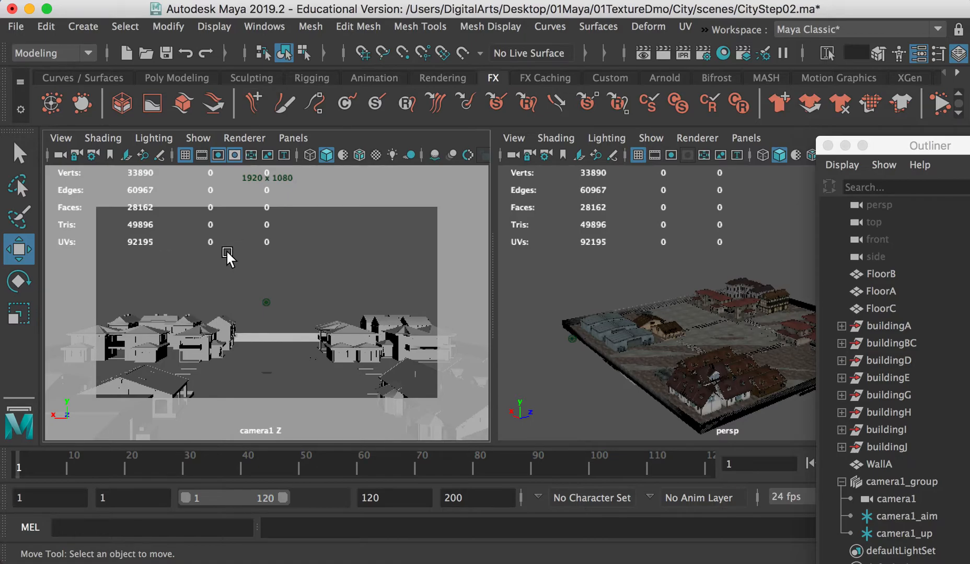
{"action": "key", "text": "6"}
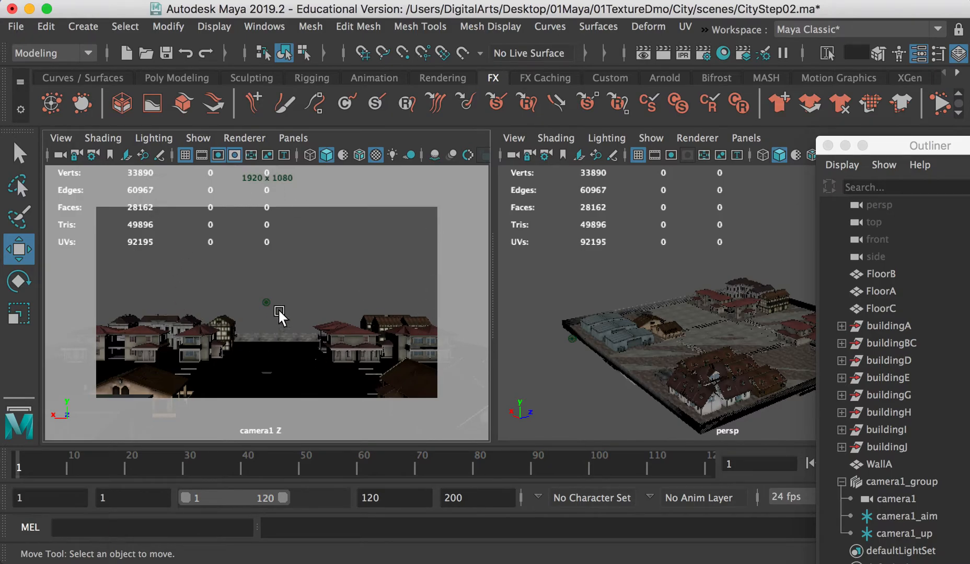
{"action": "left_click", "coordinate": [642, 53]}
{"action": "left_click_drag", "start_coordinate": [447, 417], "coordinate": [447, 146]}
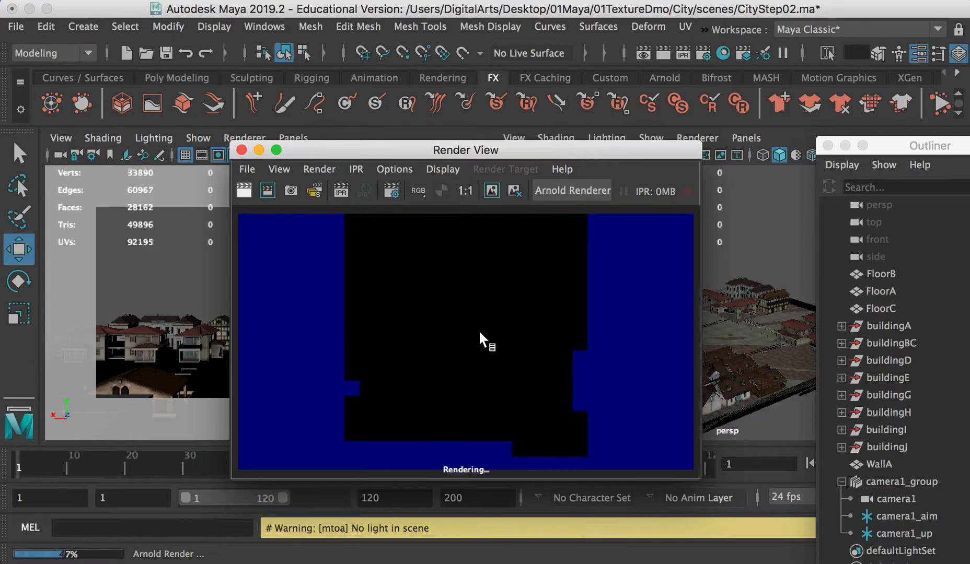
{"action": "key", "text": "Escape"}
{"action": "left_click", "coordinate": [392, 384]}
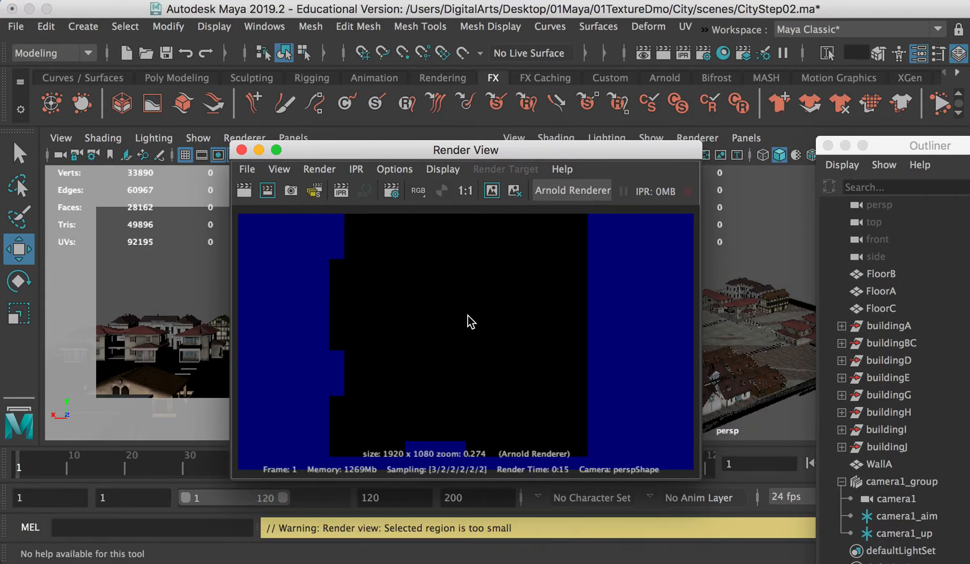
{"action": "left_click_drag", "start_coordinate": [431, 150], "coordinate": [319, 183]}
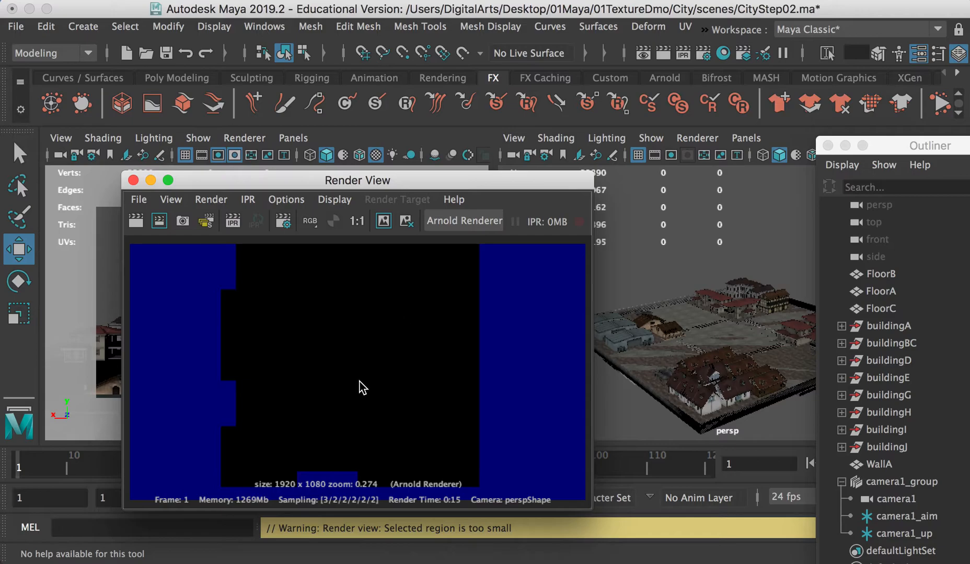
Step: Apply the Save Image options with Color Managed Image - View Transform embedded as the save mode
{"action": "left_click", "coordinate": [139, 202]}
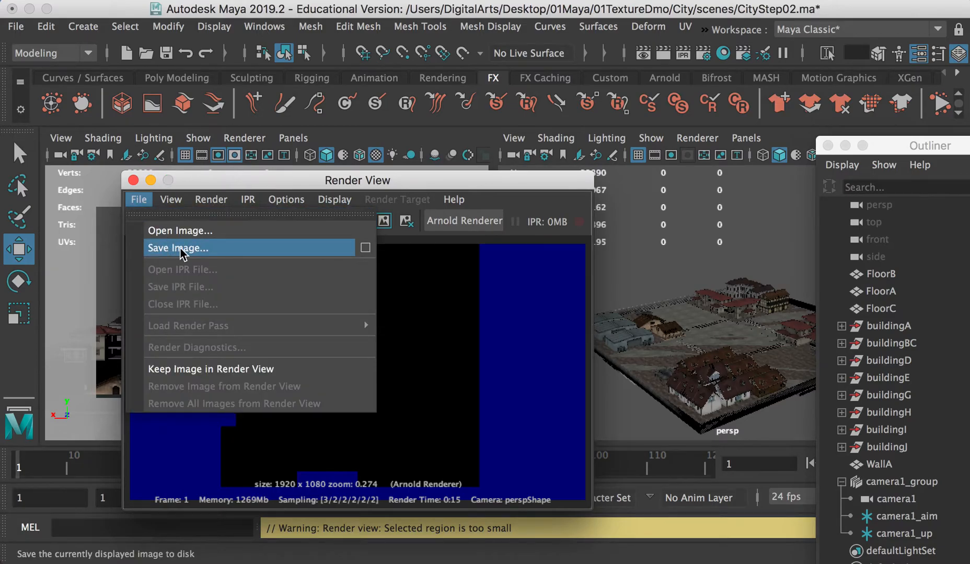
{"action": "left_click", "coordinate": [366, 249]}
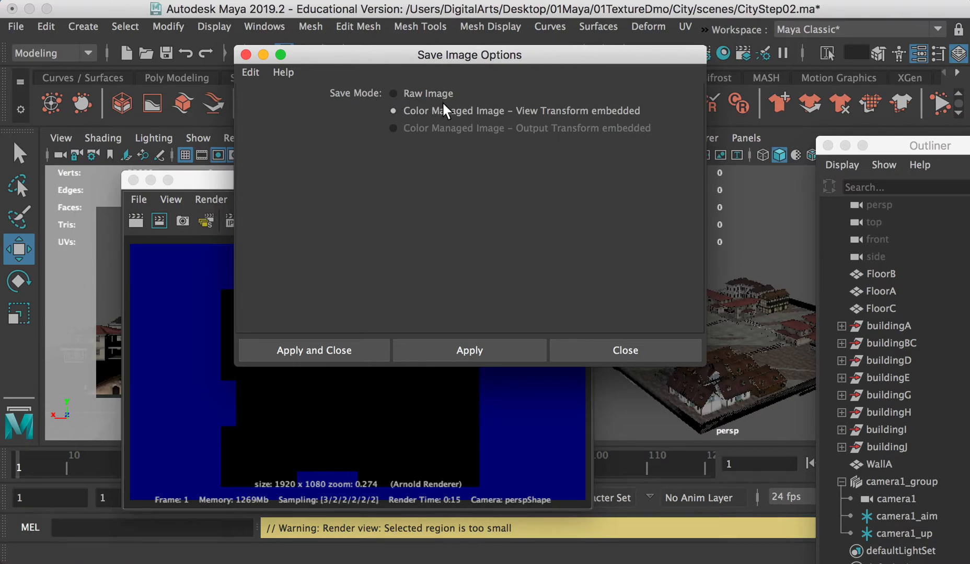
{"action": "left_click", "coordinate": [351, 352]}
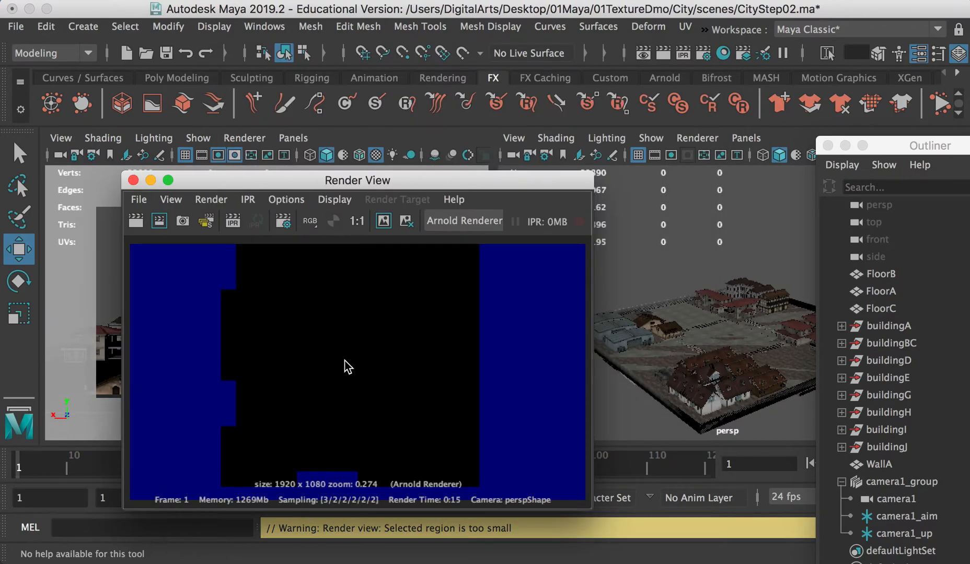
Step: Check the Save Image destination path, cancel the dialog, and switch to Finder to view the City project's images folder
{"action": "left_click", "coordinate": [139, 200]}
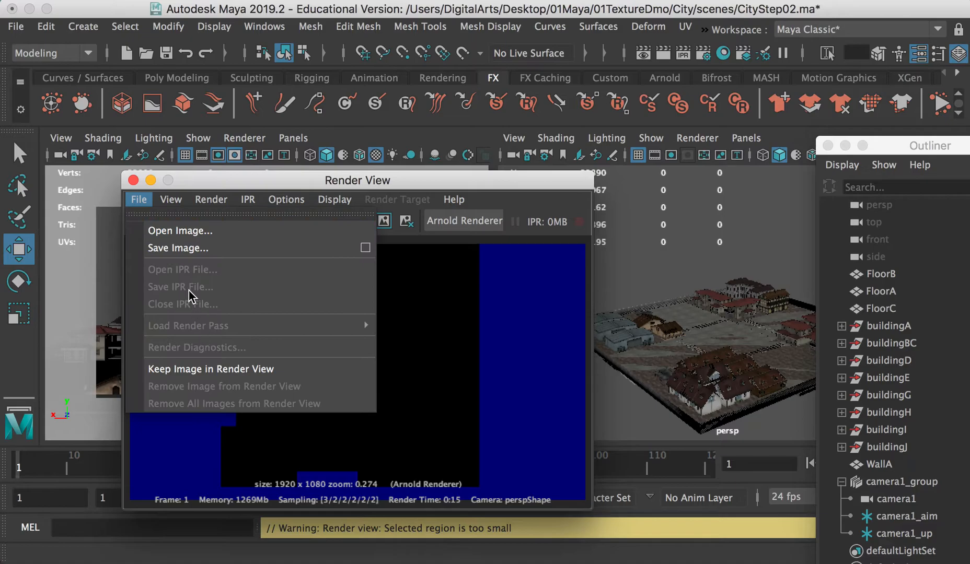
{"action": "left_click", "coordinate": [190, 248]}
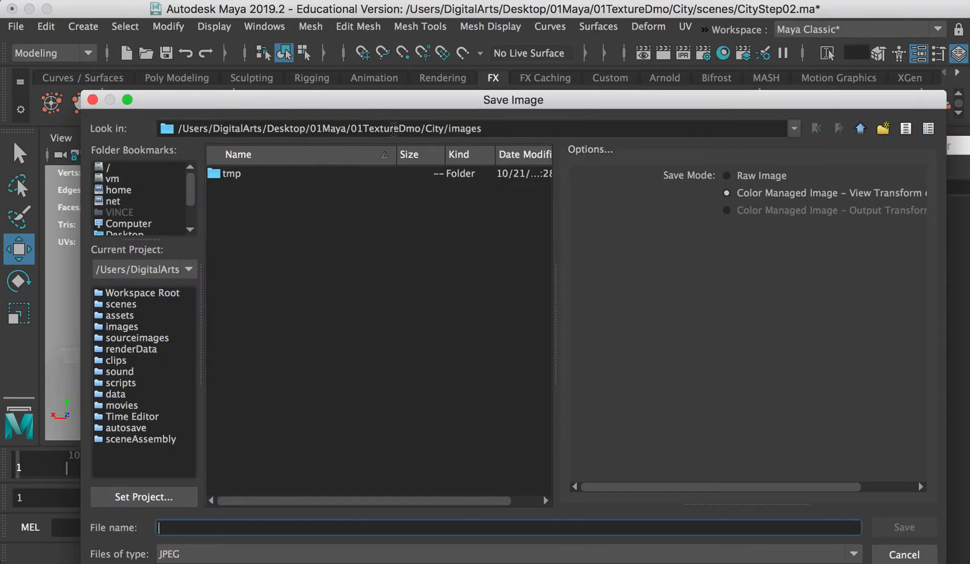
{"action": "left_click_drag", "start_coordinate": [421, 128], "coordinate": [453, 130]}
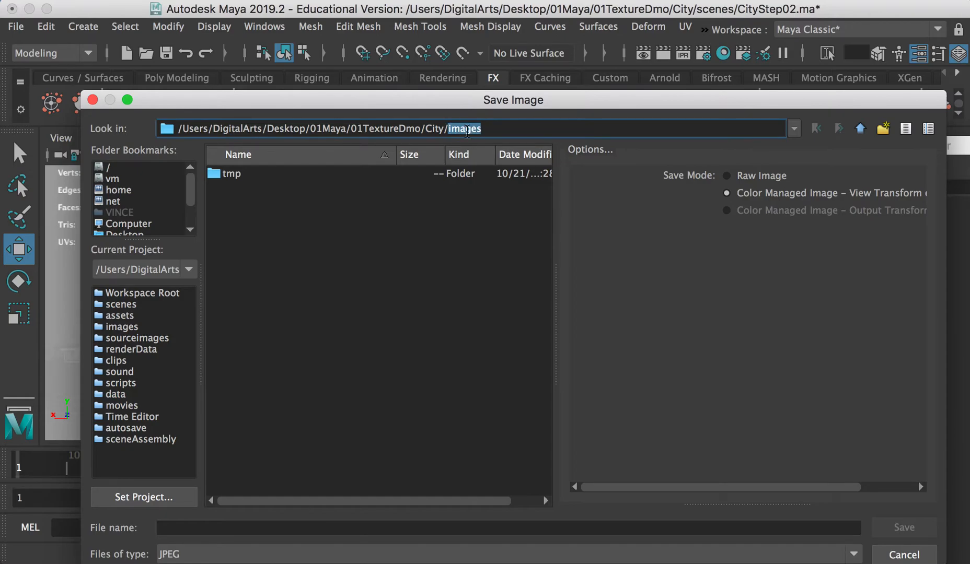
{"action": "left_click", "coordinate": [888, 553]}
{"action": "key", "text": "super+Tab"}
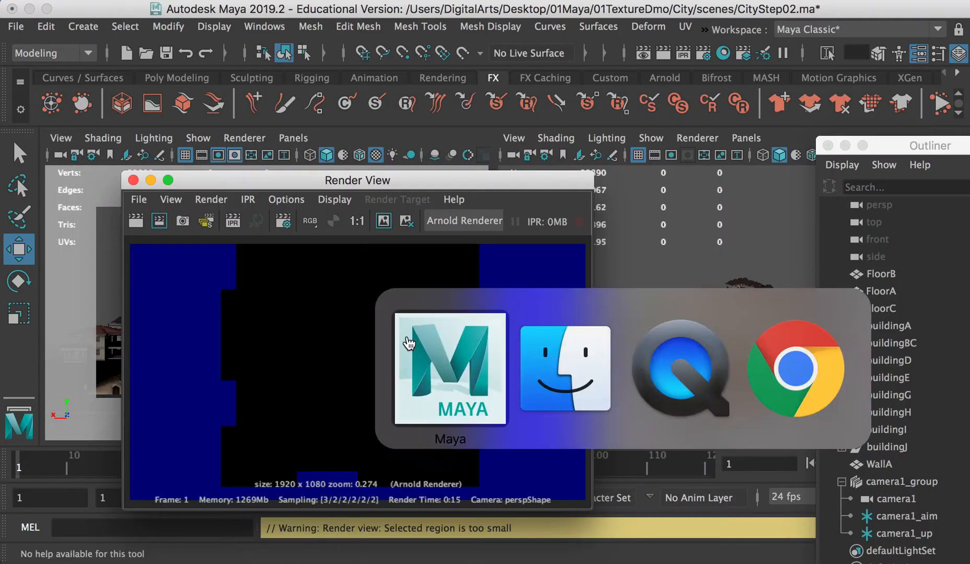
{"action": "left_click", "coordinate": [559, 363]}
{"action": "left_click", "coordinate": [322, 155]}
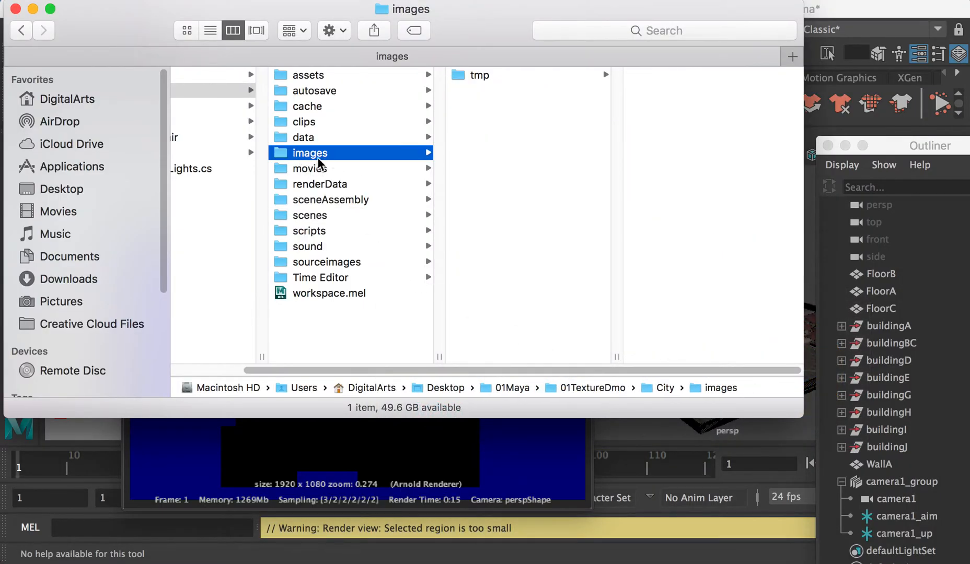
Step: Switch back to Maya and save the rendered image as a JPEG named 1 in the City project's images folder
{"action": "key", "text": "super+Tab"}
{"action": "left_click", "coordinate": [138, 199]}
{"action": "left_click", "coordinate": [191, 248]}
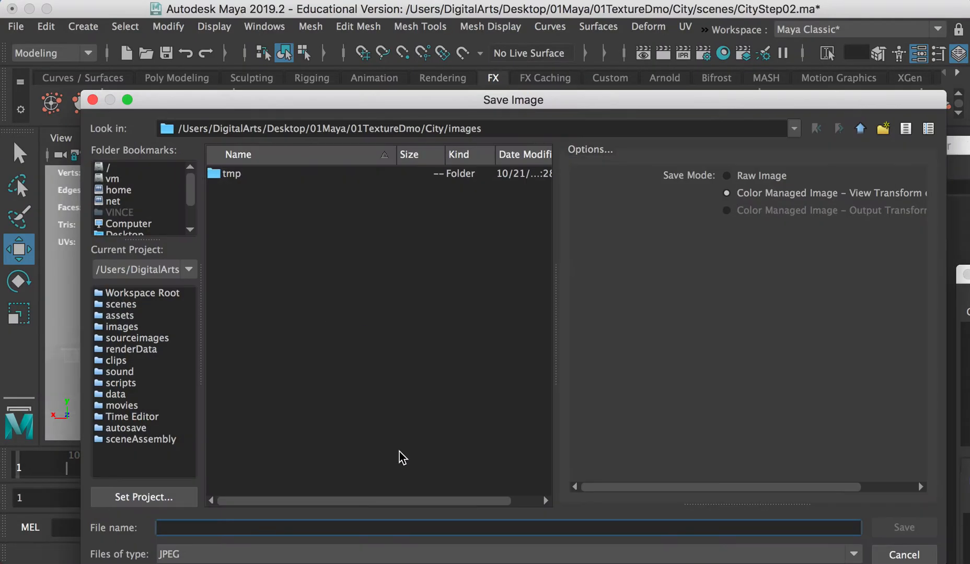
{"action": "type", "text": "1"}
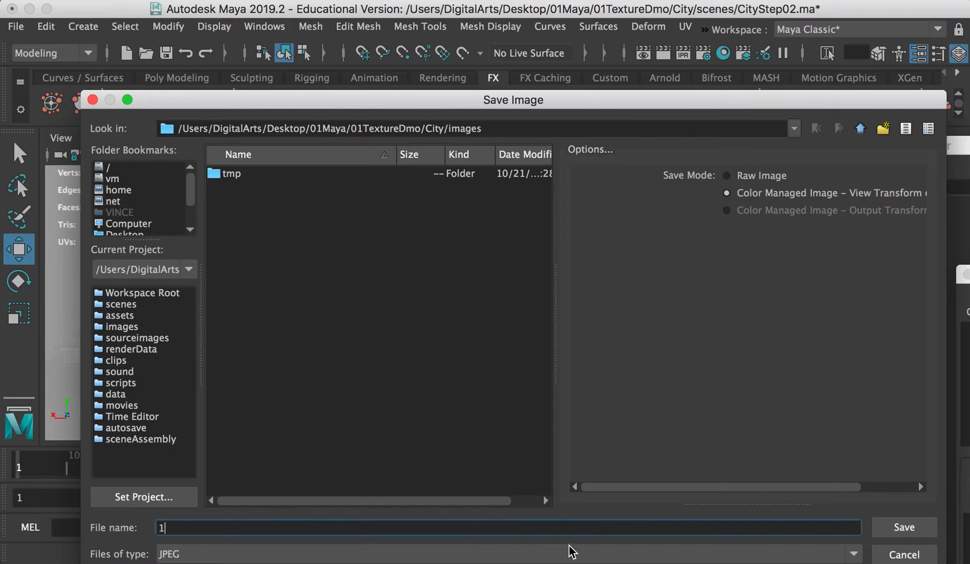
{"action": "left_click", "coordinate": [899, 527]}
Step: Switch to Finder, examine 1.jpg in the images folder and the contents of sourceimages, and return to Maya
{"action": "key", "text": "super+Tab"}
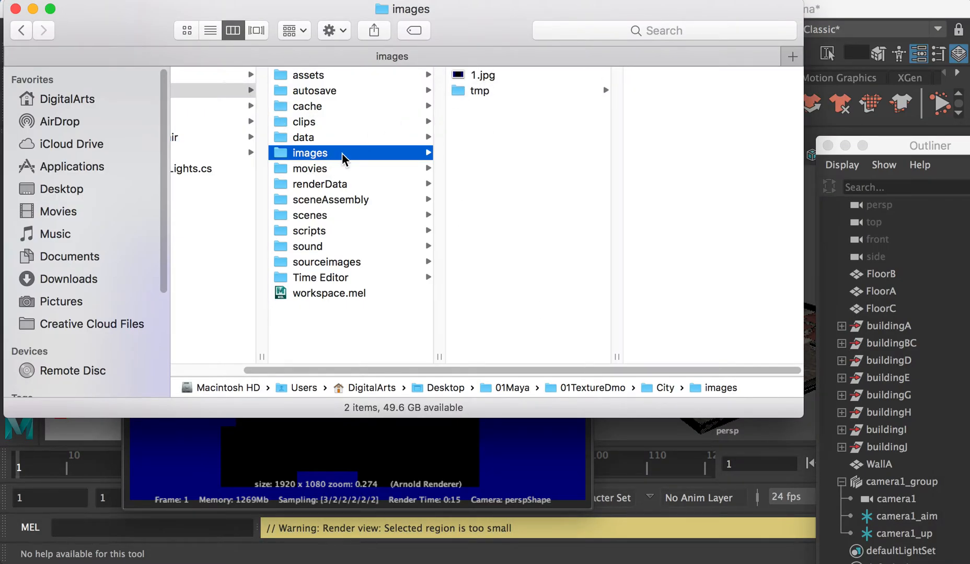
{"action": "left_click", "coordinate": [477, 79]}
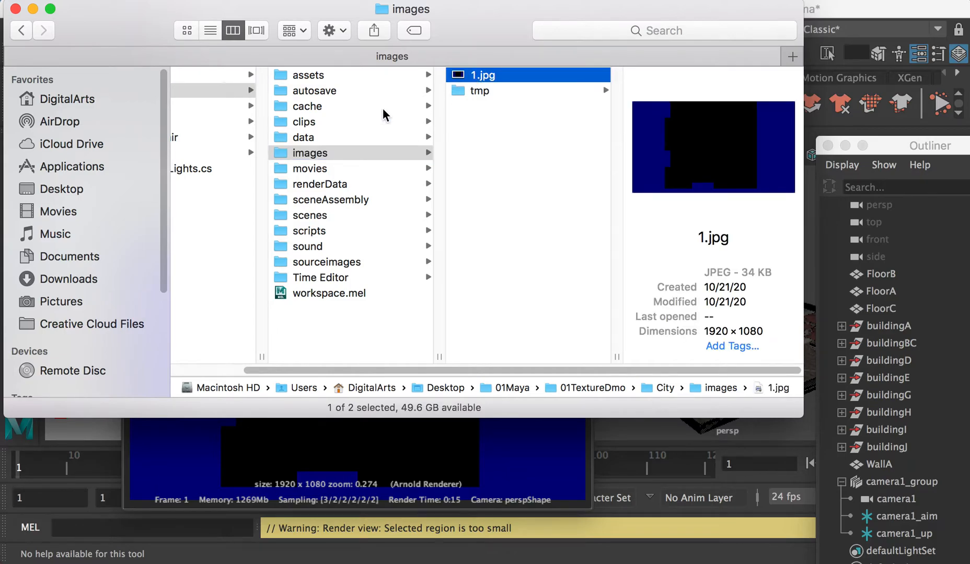
{"action": "left_click", "coordinate": [311, 266]}
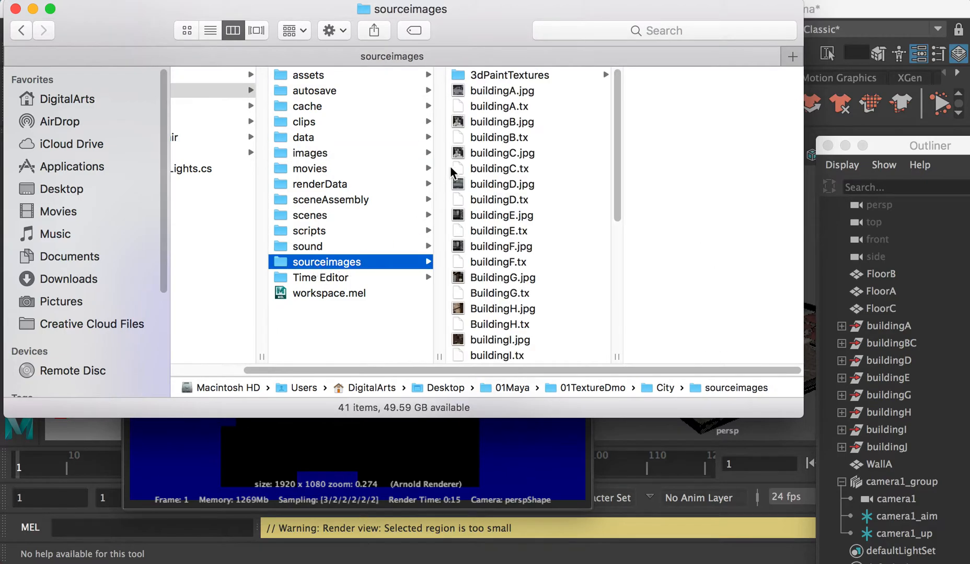
{"action": "left_click", "coordinate": [316, 156]}
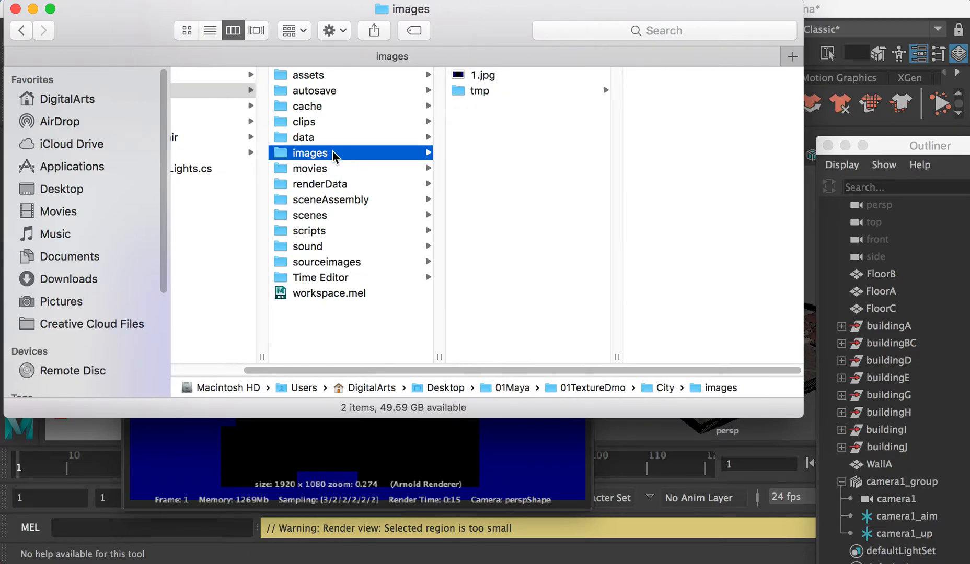
{"action": "left_click", "coordinate": [865, 11]}
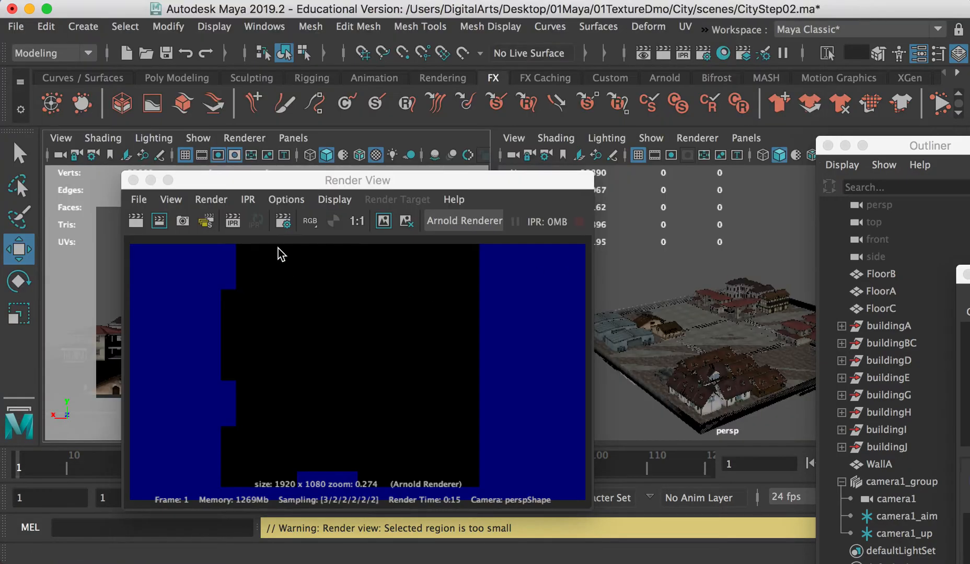
Step: Move the Render View window off the viewports and create a directional light
{"action": "left_click_drag", "start_coordinate": [229, 177], "coordinate": [152, 453]}
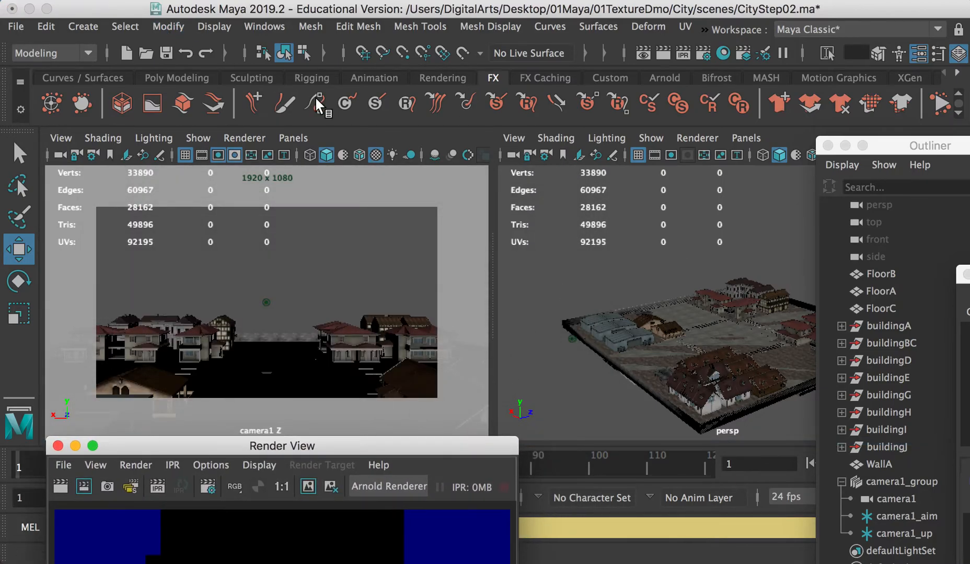
{"action": "left_click", "coordinate": [83, 27]}
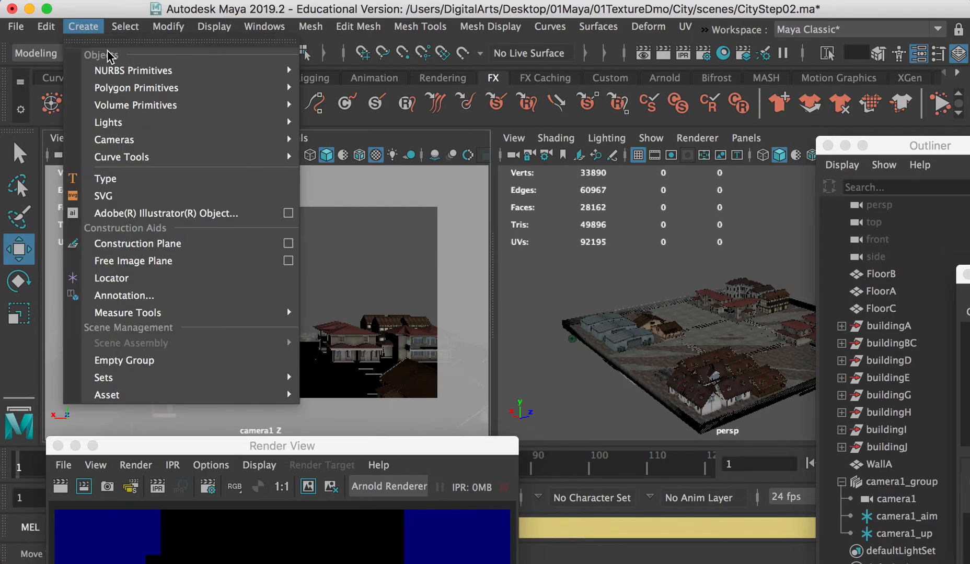
{"action": "mouse_move", "coordinate": [127, 126]}
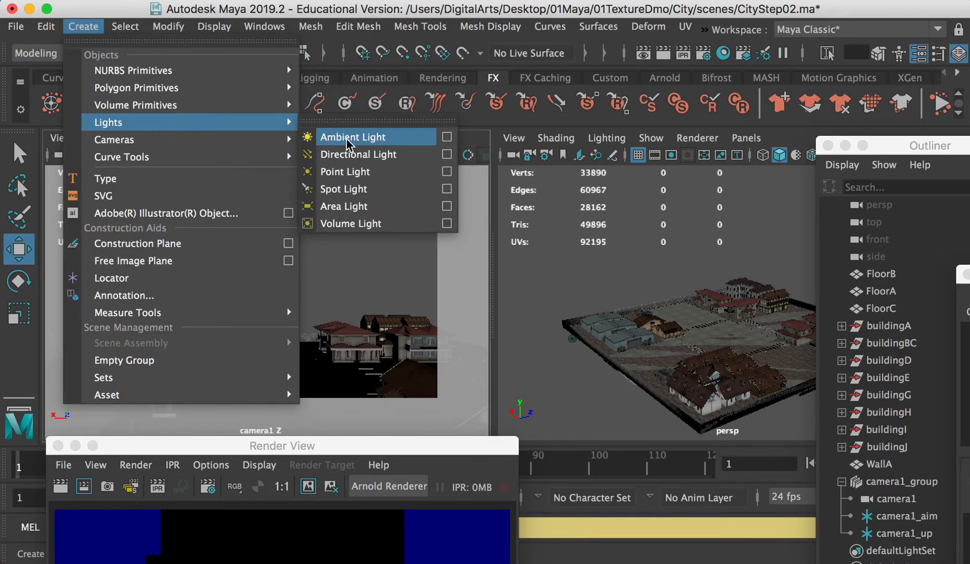
{"action": "left_click", "coordinate": [352, 155]}
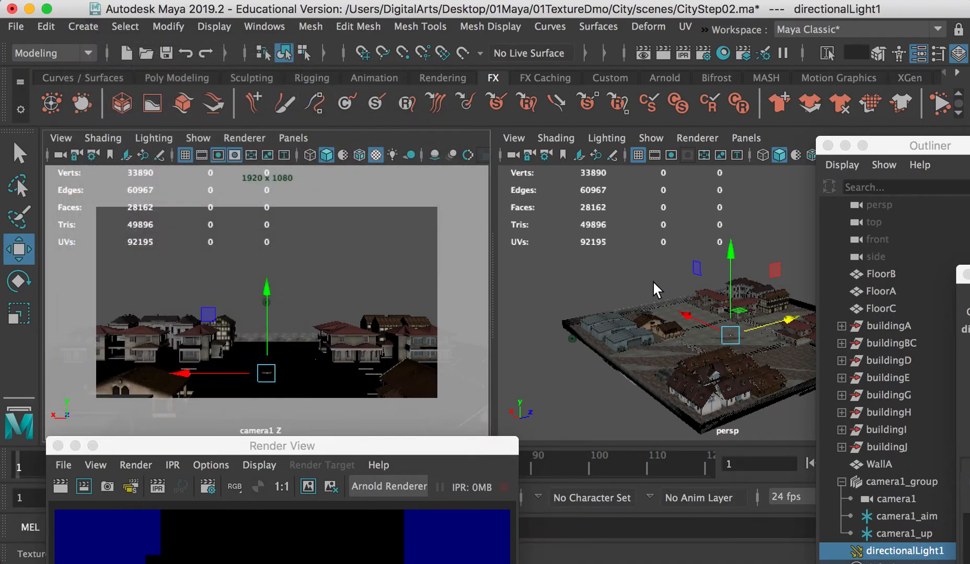
Step: Raise the directional light straight up until it sits well above the city buildings
{"action": "mouse_move", "coordinate": [748, 288]}
{"action": "left_mouse_down", "text": "alt"}
{"action": "mouse_move", "coordinate": [596, 289]}
{"action": "mouse_move", "coordinate": [665, 285]}
{"action": "left_mouse_up", "text": "alt"}
{"action": "key", "text": "t"}
{"action": "left_click_drag", "start_coordinate": [636, 235], "coordinate": [635, 180]}
{"action": "key", "text": "w"}
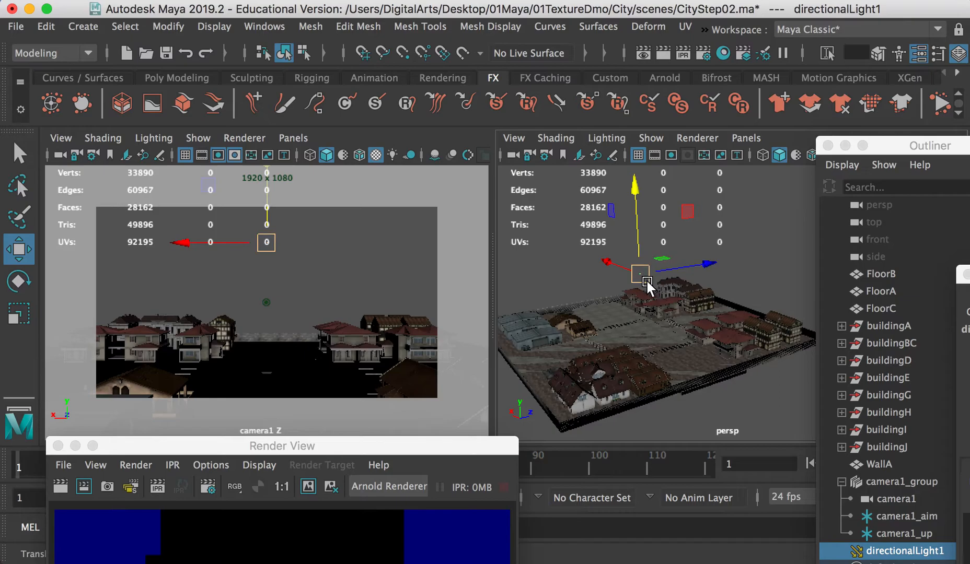
Step: Scale up the directional light's icon above the city and move the Outliner window off the persp viewport
{"action": "key", "text": "r"}
{"action": "left_click_drag", "start_coordinate": [639, 271], "coordinate": [658, 278]}
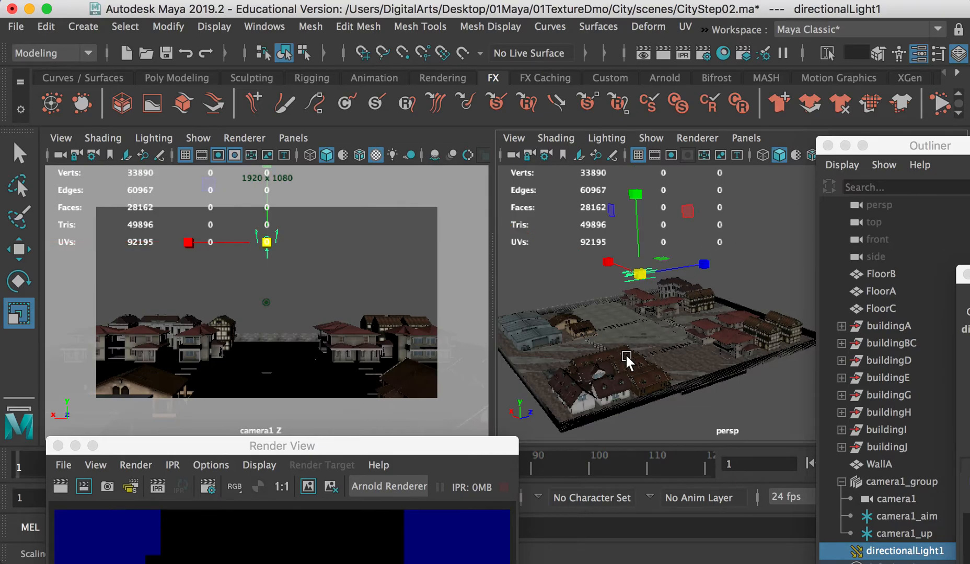
{"action": "scroll", "coordinate": [646, 265], "scroll_direction": "up", "scroll_amount": 3}
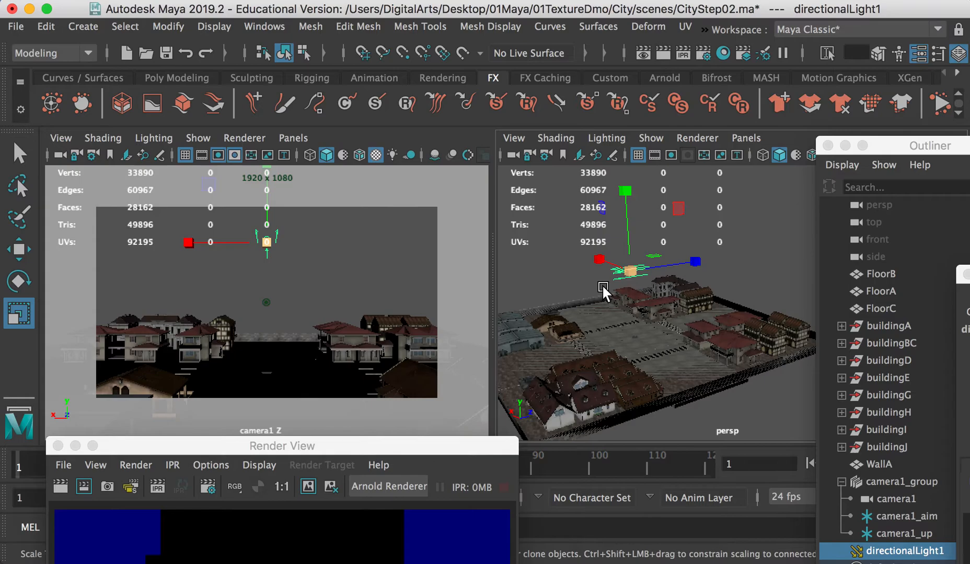
{"action": "left_click", "coordinate": [630, 270]}
{"action": "left_click_drag", "start_coordinate": [908, 146], "coordinate": [969, 157]}
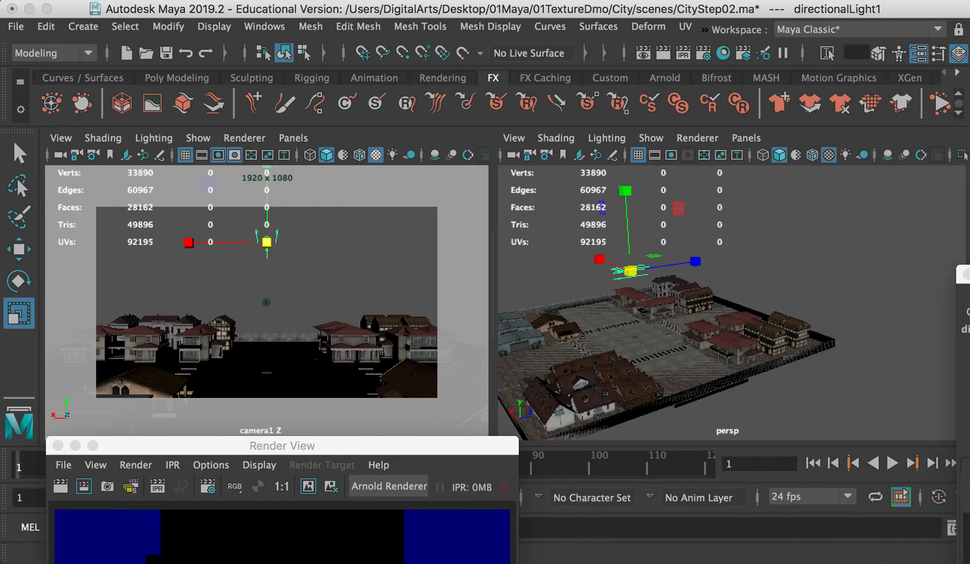
Step: Show all lights and shadows in the persp viewport, and rotate the directional light to point down at the city
{"action": "left_click", "coordinate": [848, 158]}
{"action": "key", "text": "e"}
{"action": "left_click_drag", "start_coordinate": [664, 204], "coordinate": [530, 283]}
{"action": "mouse_move", "coordinate": [651, 282]}
{"action": "left_mouse_down"}
{"action": "mouse_move", "coordinate": [573, 219]}
{"action": "mouse_move", "coordinate": [677, 208]}
{"action": "mouse_move", "coordinate": [664, 329]}
{"action": "left_mouse_up"}
{"action": "left_click_drag", "start_coordinate": [729, 313], "coordinate": [766, 313], "text": "alt"}
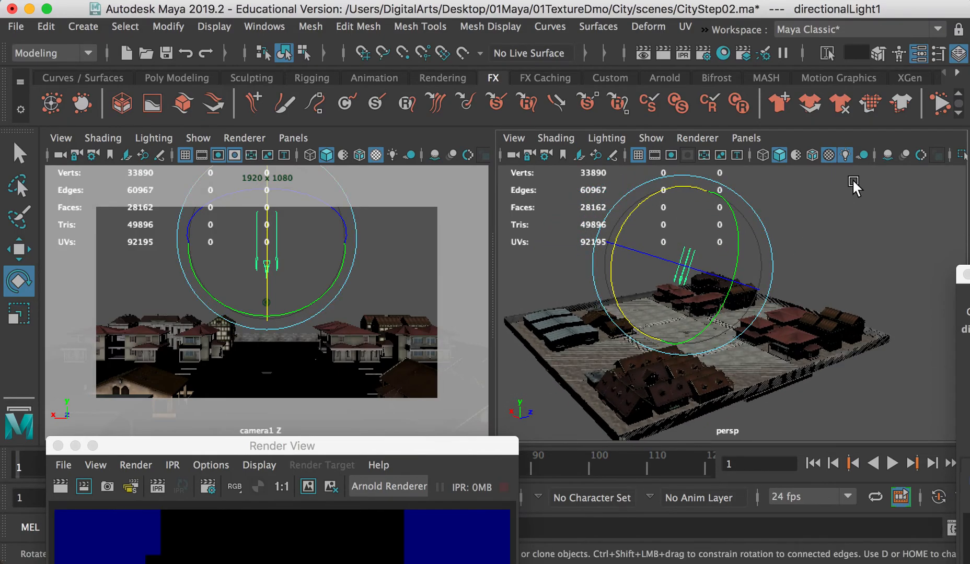
{"action": "left_click", "coordinate": [862, 154]}
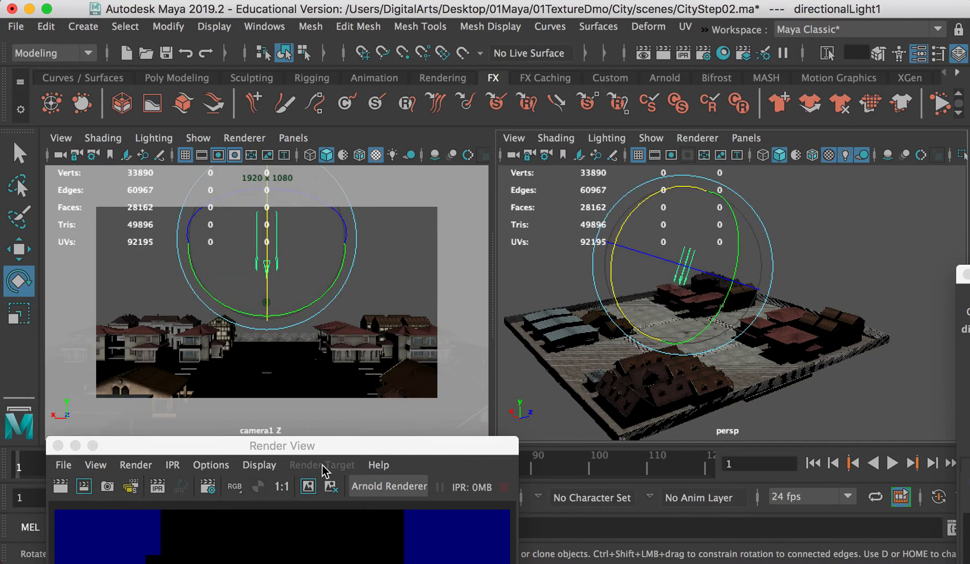
Step: Bring the Render View window forward, move it higher, and render a region covering the buildings
{"action": "left_click", "coordinate": [202, 560]}
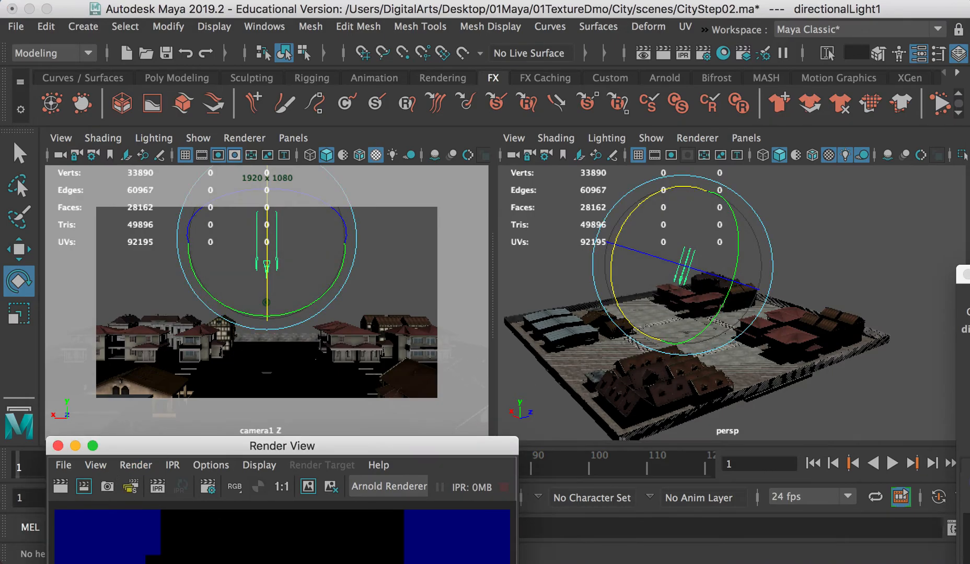
{"action": "left_click_drag", "start_coordinate": [207, 445], "coordinate": [235, 356]}
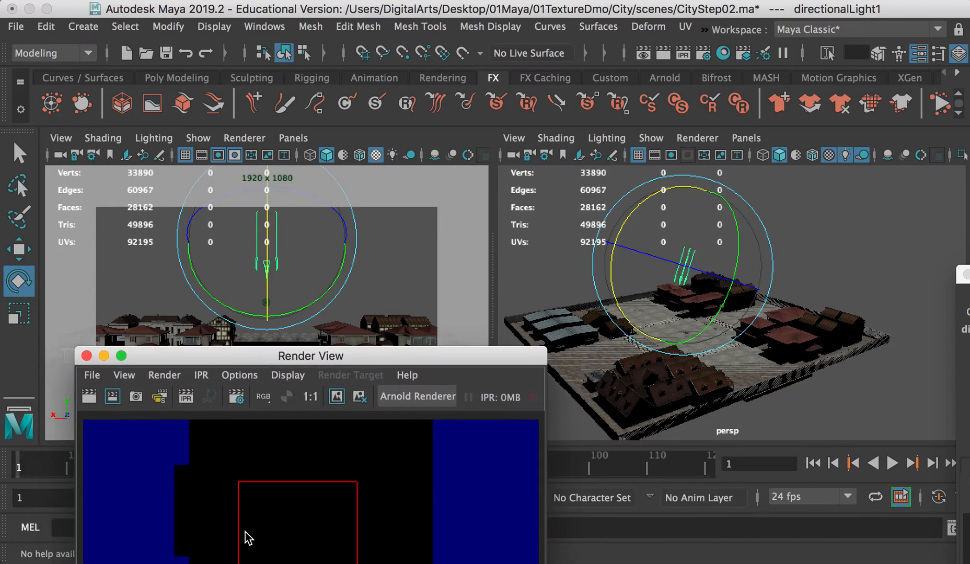
{"action": "left_click", "coordinate": [116, 394]}
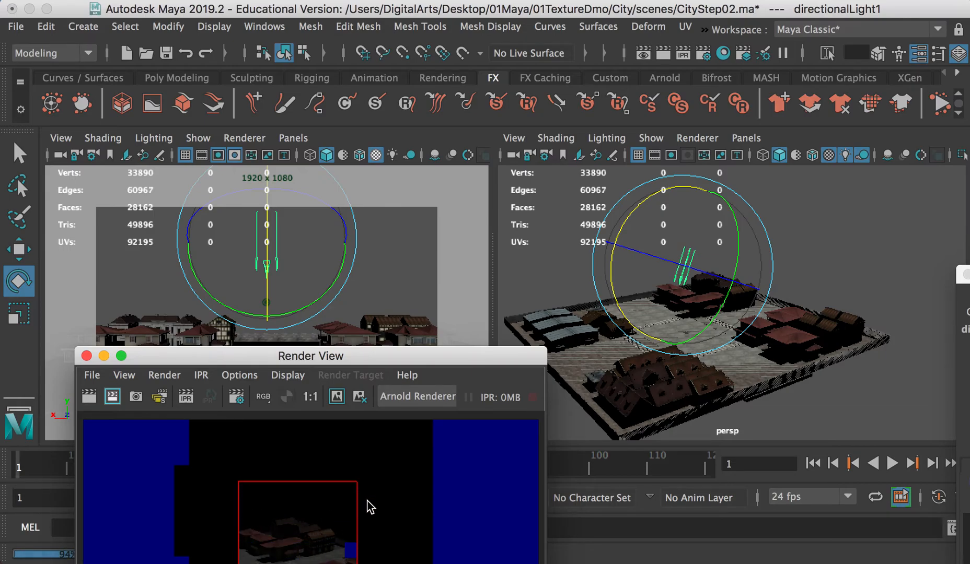
Step: Mark a smaller region over the unrendered ground beside the first region and render it
{"action": "left_click_drag", "start_coordinate": [207, 530], "coordinate": [235, 556]}
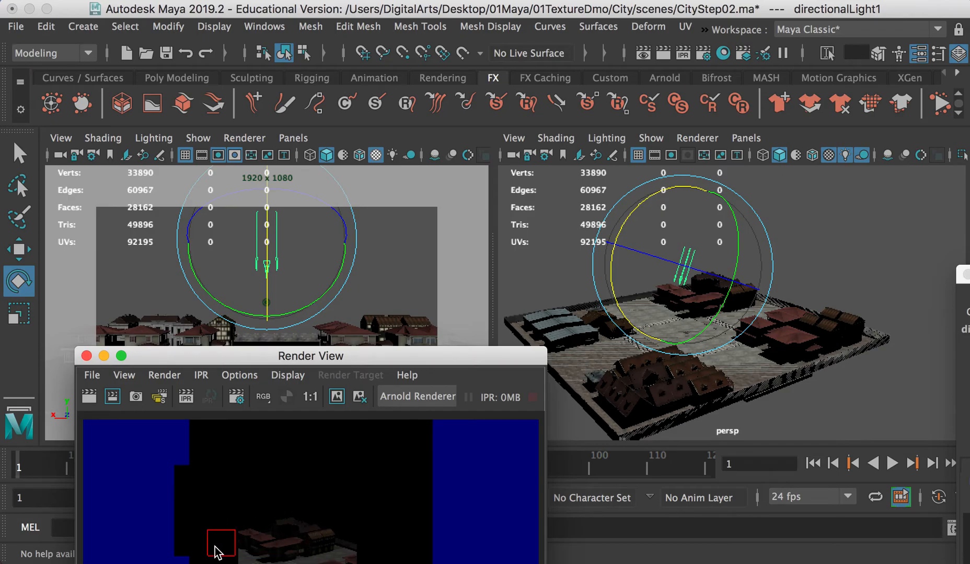
{"action": "left_click_drag", "start_coordinate": [194, 525], "coordinate": [250, 563]}
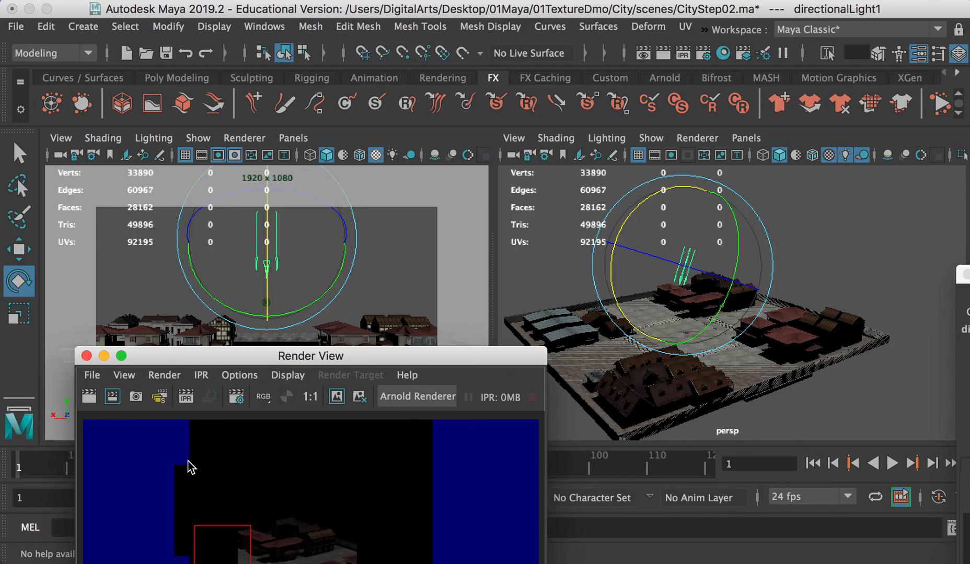
{"action": "left_click", "coordinate": [113, 396]}
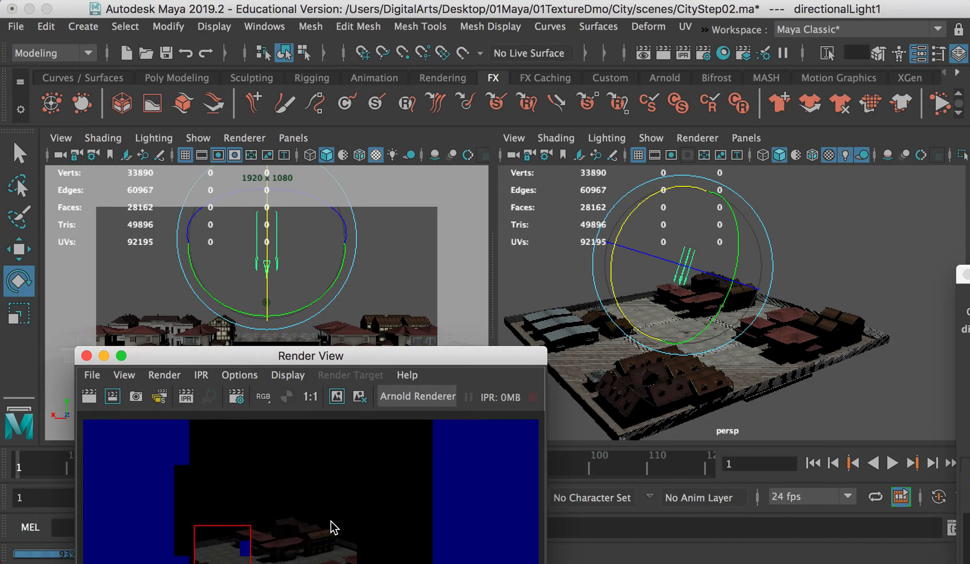
Step: Reposition the Render View window beside the persp viewport to compare the whole region render with the lit city
{"action": "left_click_drag", "start_coordinate": [367, 357], "coordinate": [354, 229]}
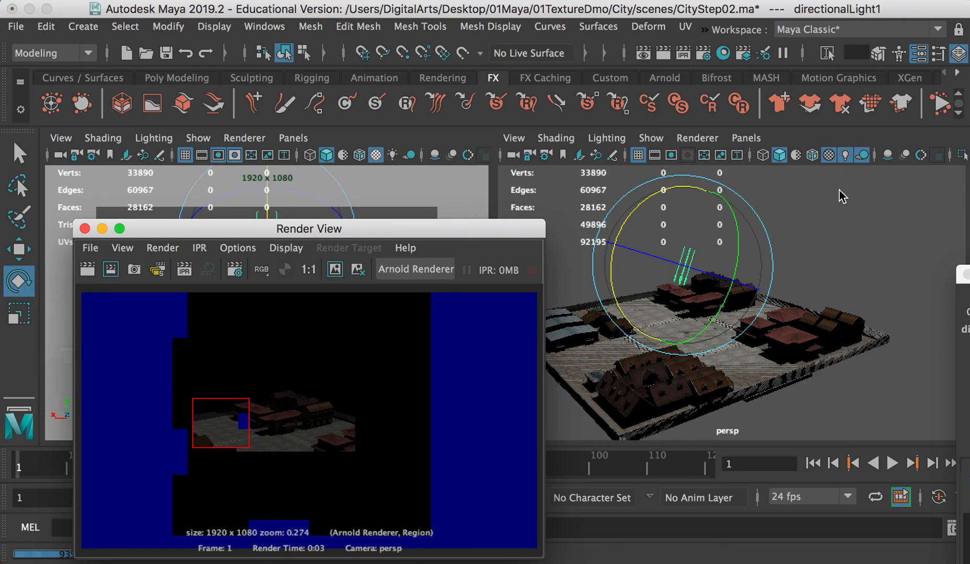
{"action": "left_click_drag", "start_coordinate": [474, 238], "coordinate": [478, 383]}
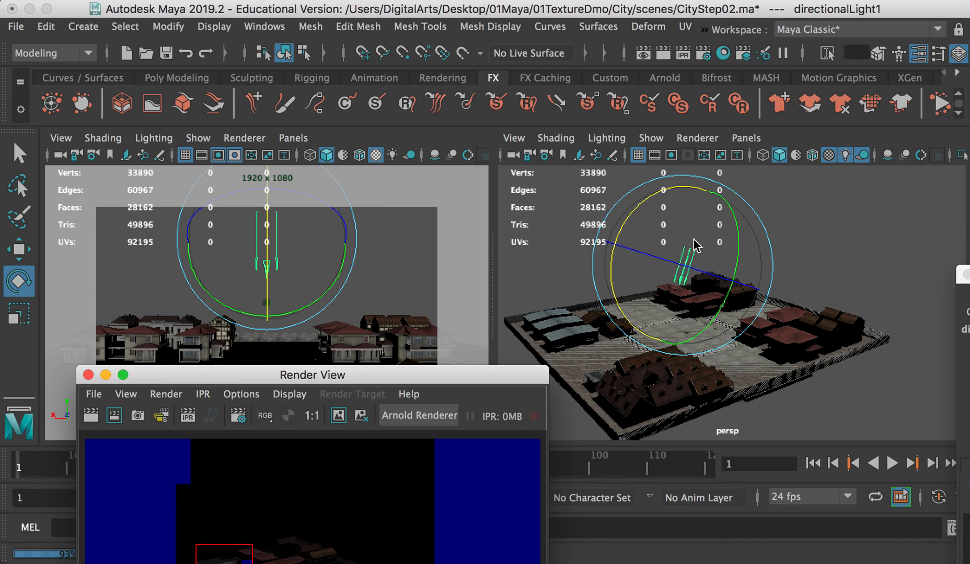
{"action": "left_click_drag", "start_coordinate": [459, 377], "coordinate": [456, 254]}
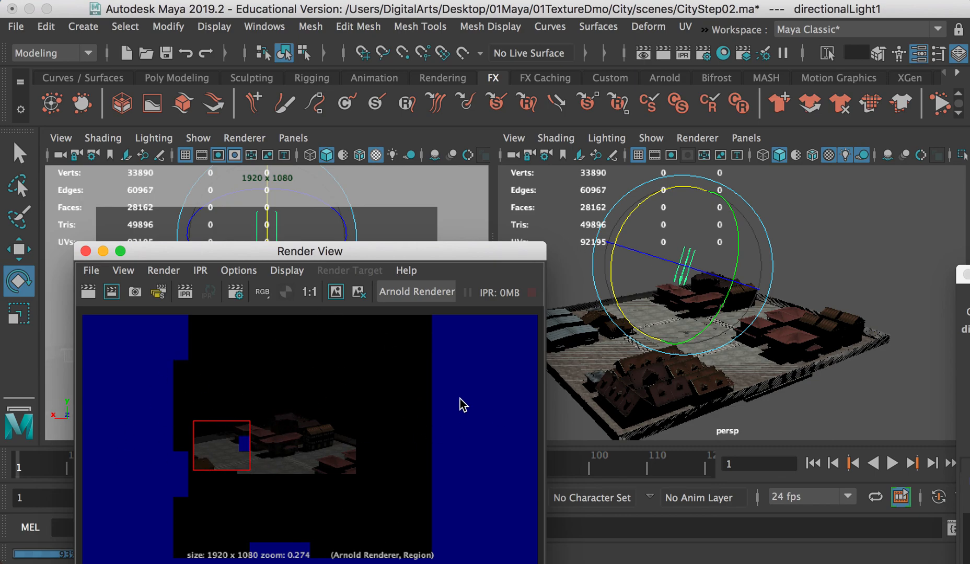
{"action": "left_click_drag", "start_coordinate": [406, 259], "coordinate": [367, 197]}
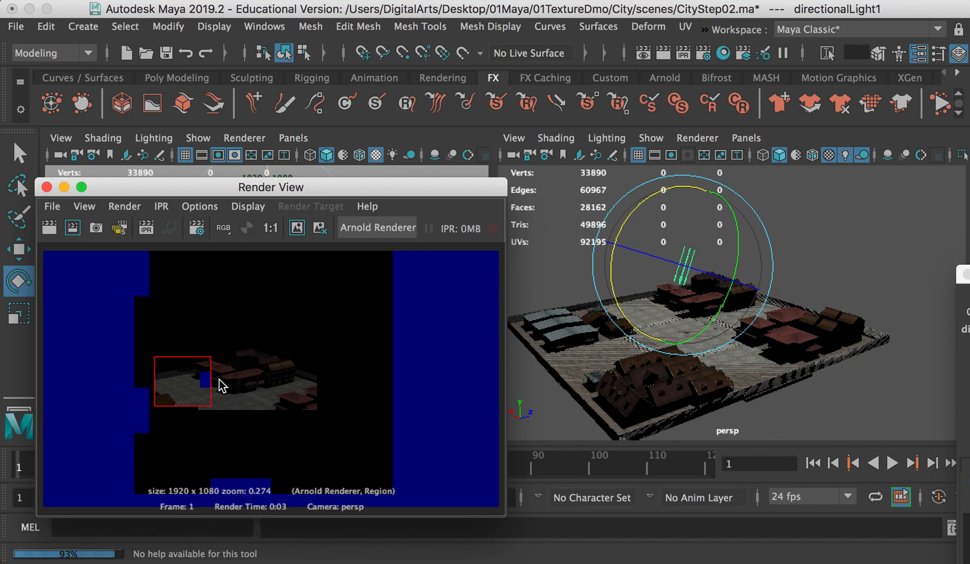